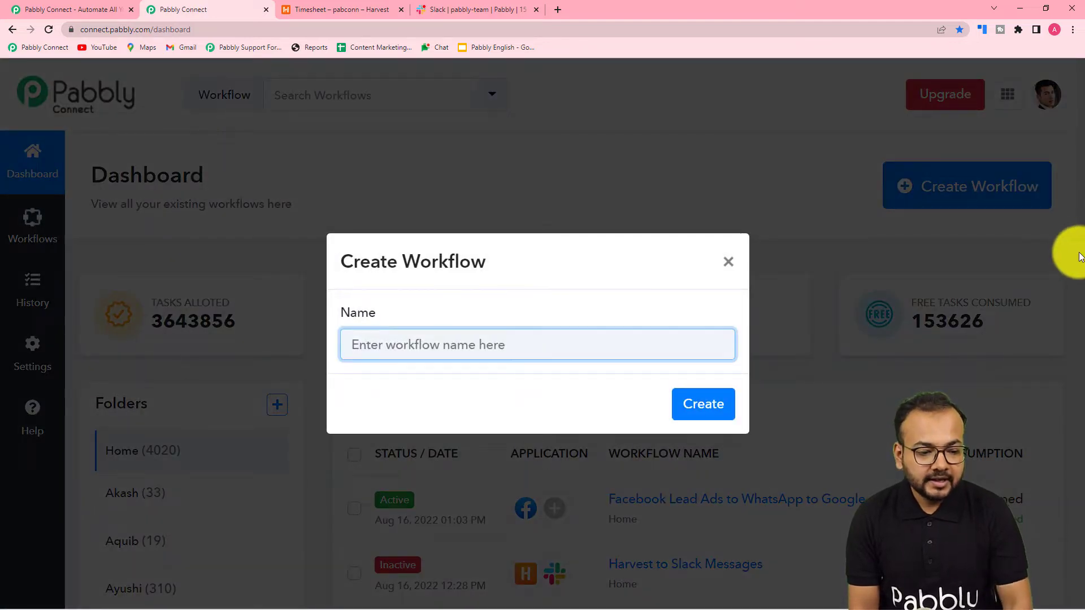
- Create a new workflow named "Harvest to Slack Automation"
type("H")
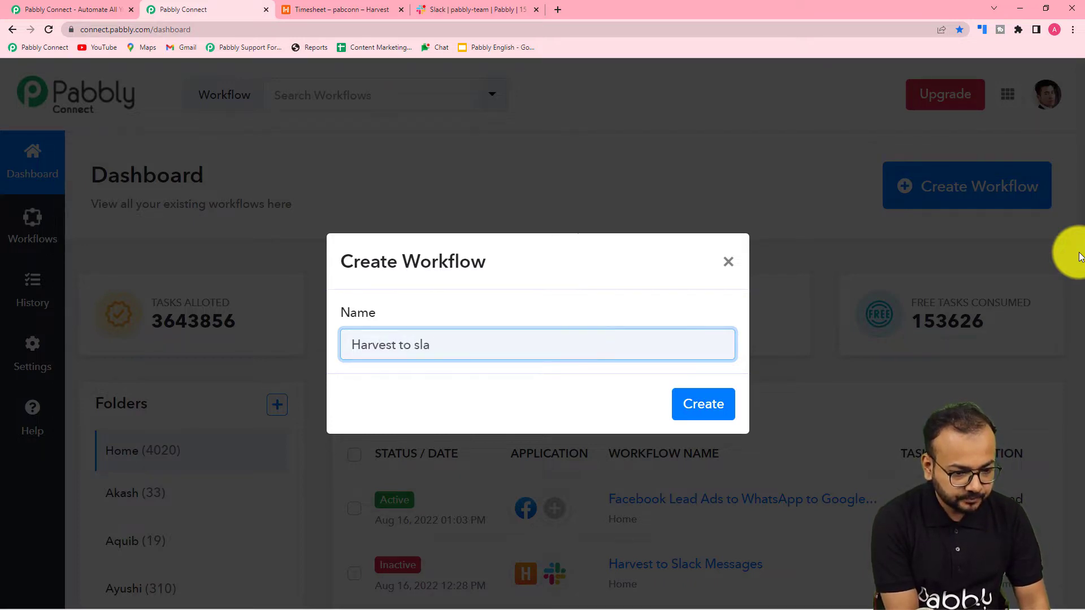
type("arvest to s")
key("BackSpace")
type("Slc")
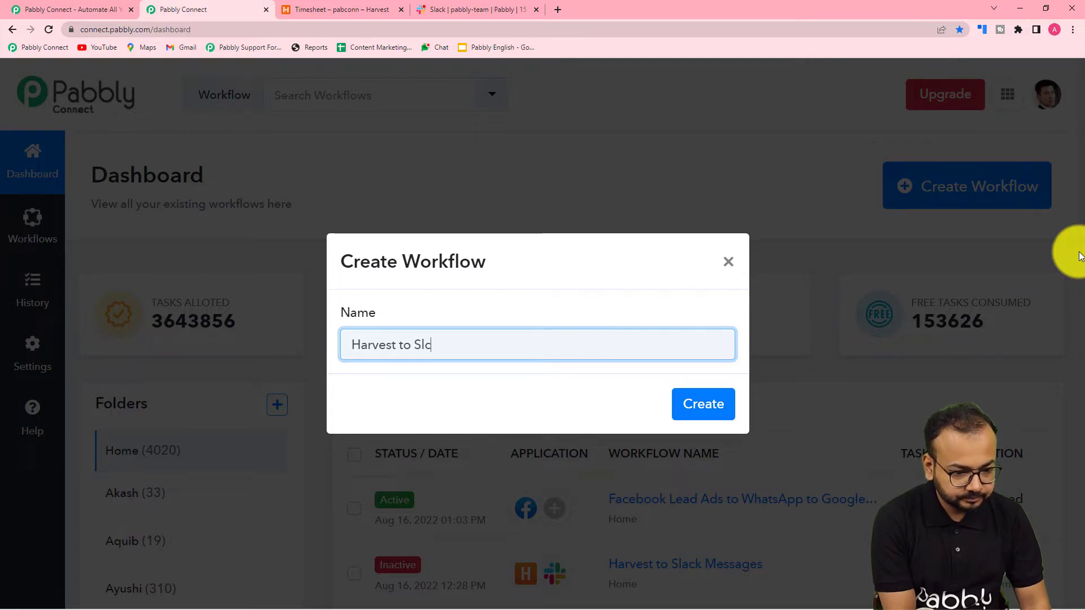
key("BackSpace")
type("ack ")
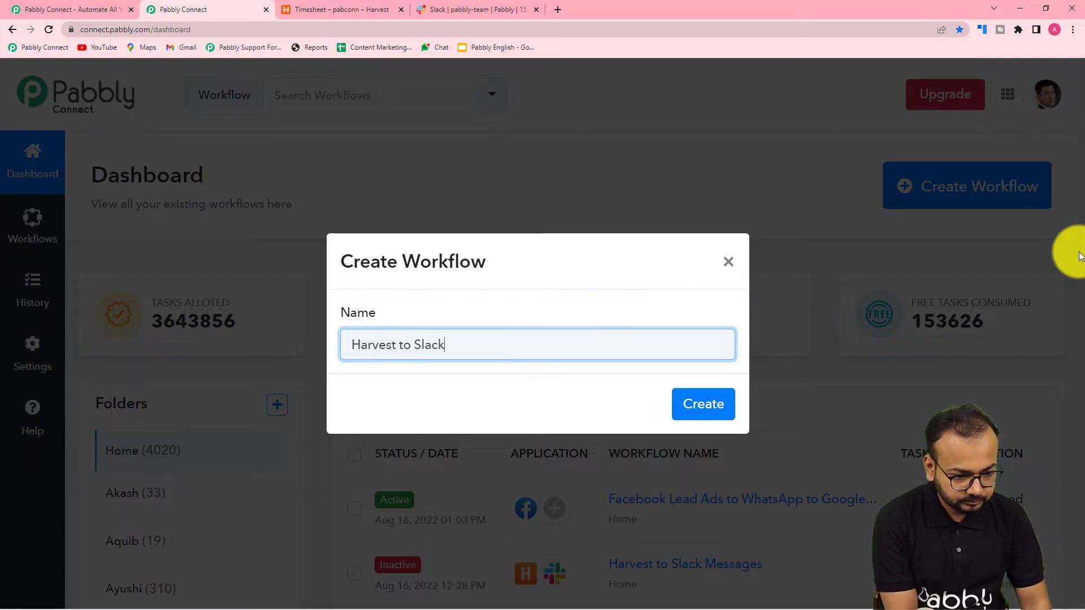
type("Autp")
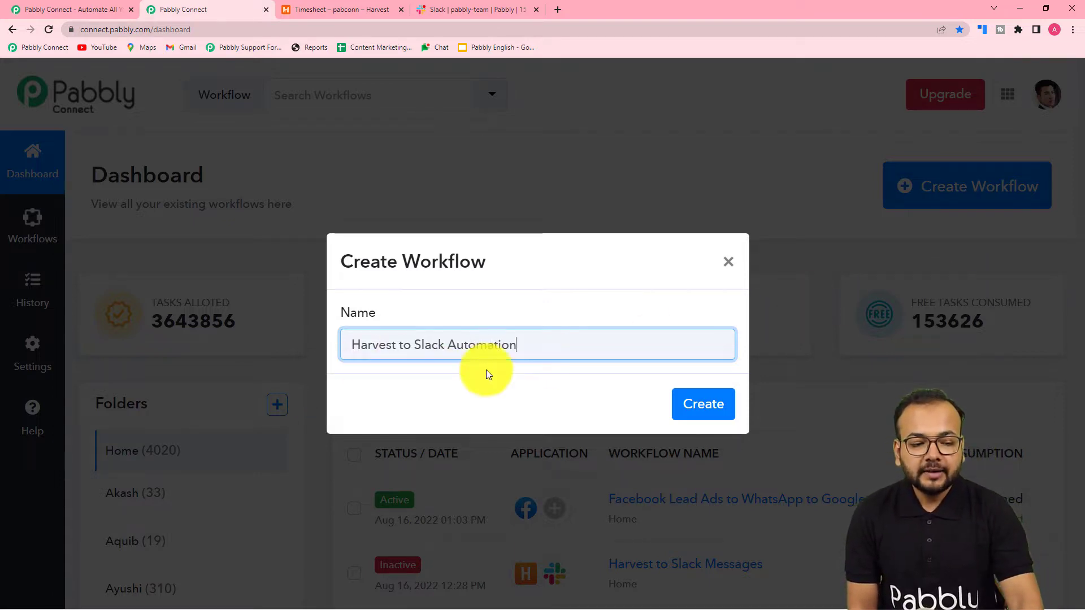
left_click(696, 406)
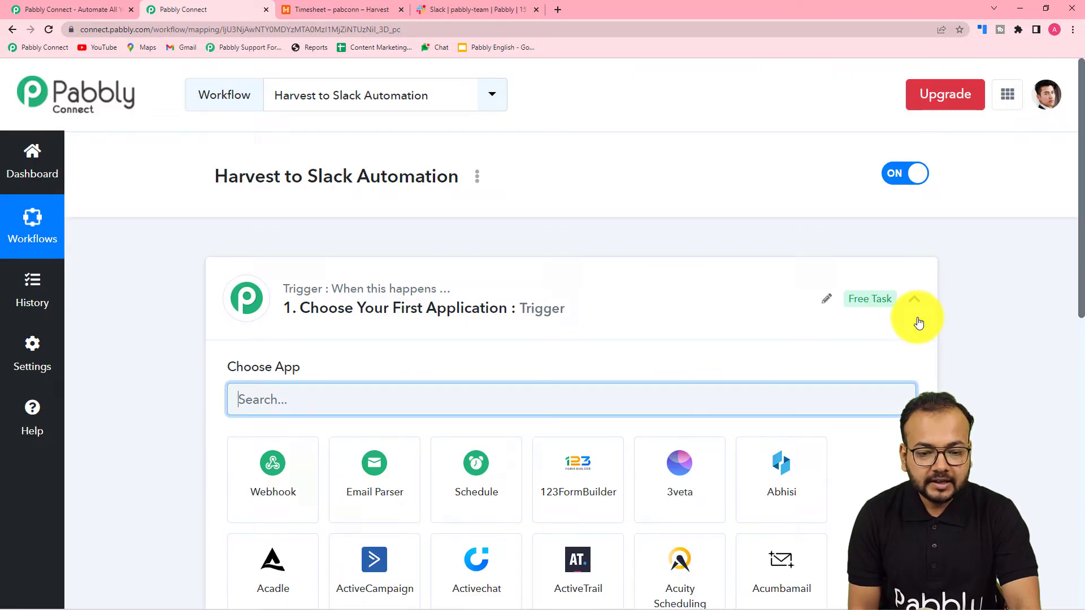
- Choose Harvest as the trigger application of the workflow, searching the app list for "harv"
left_click(913, 300)
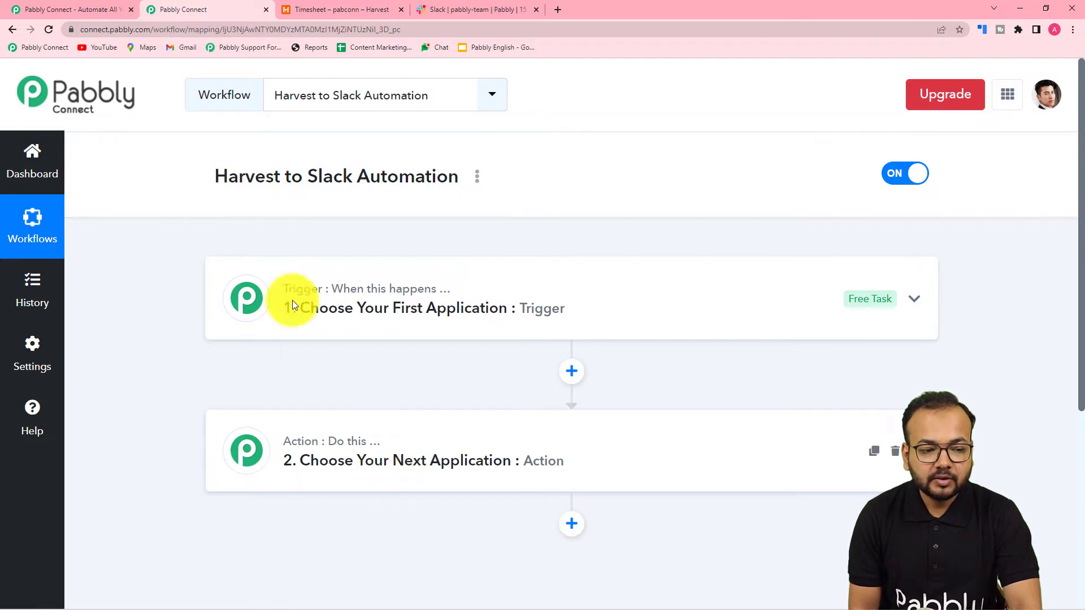
left_click(323, 313)
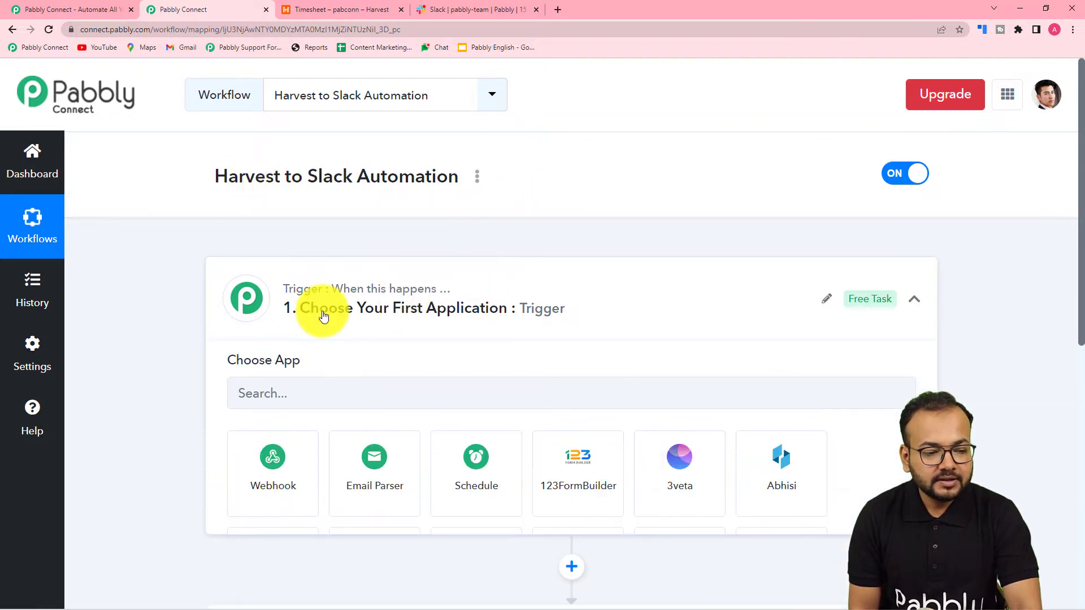
scroll(305, 294, "down", 2)
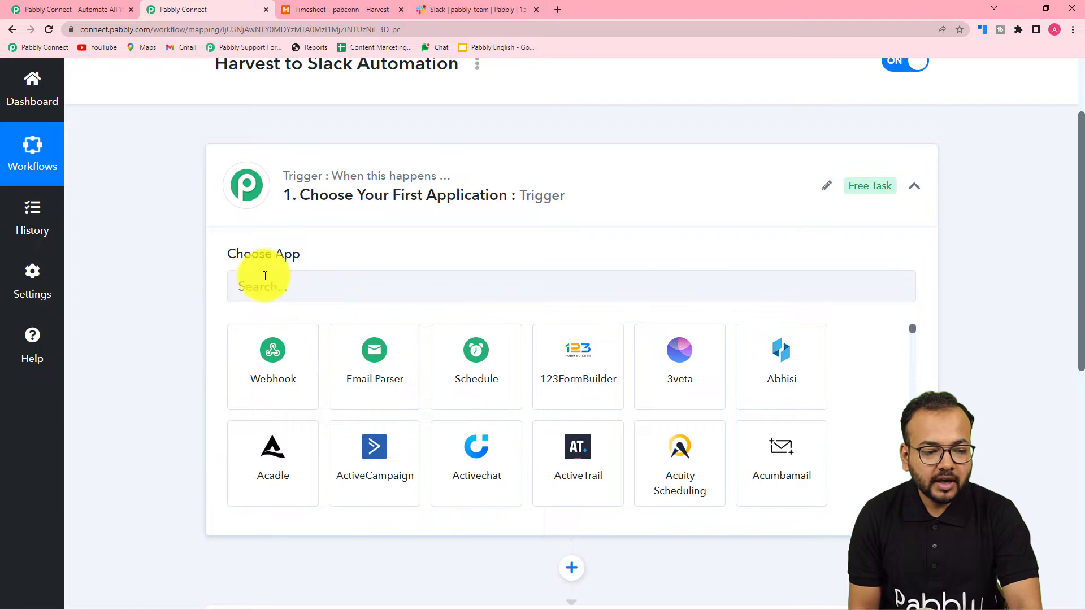
left_click(307, 298)
type("f")
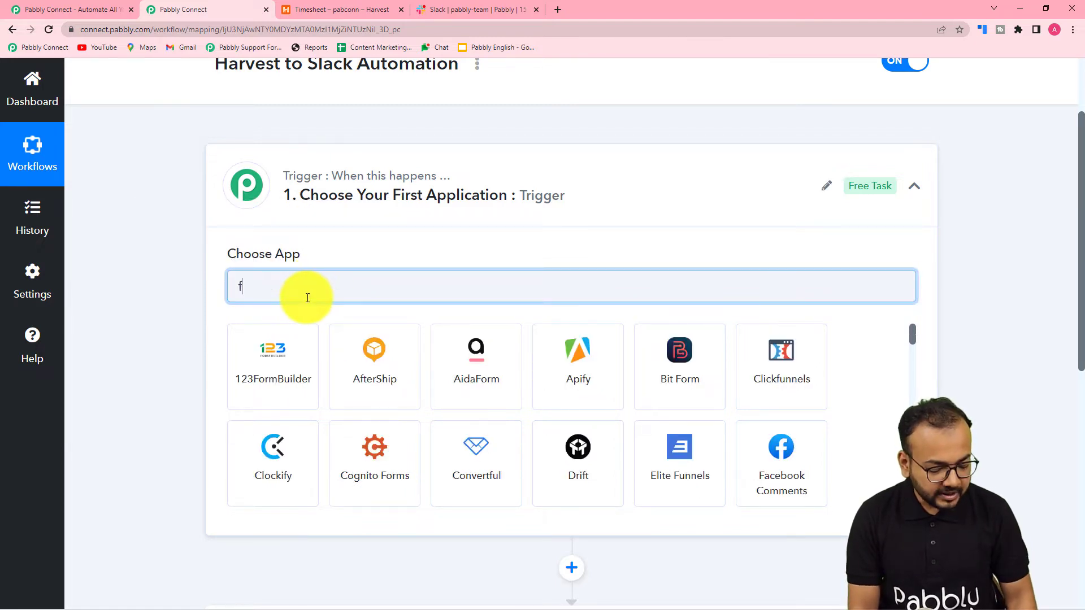
key("BackSpace")
type("harv")
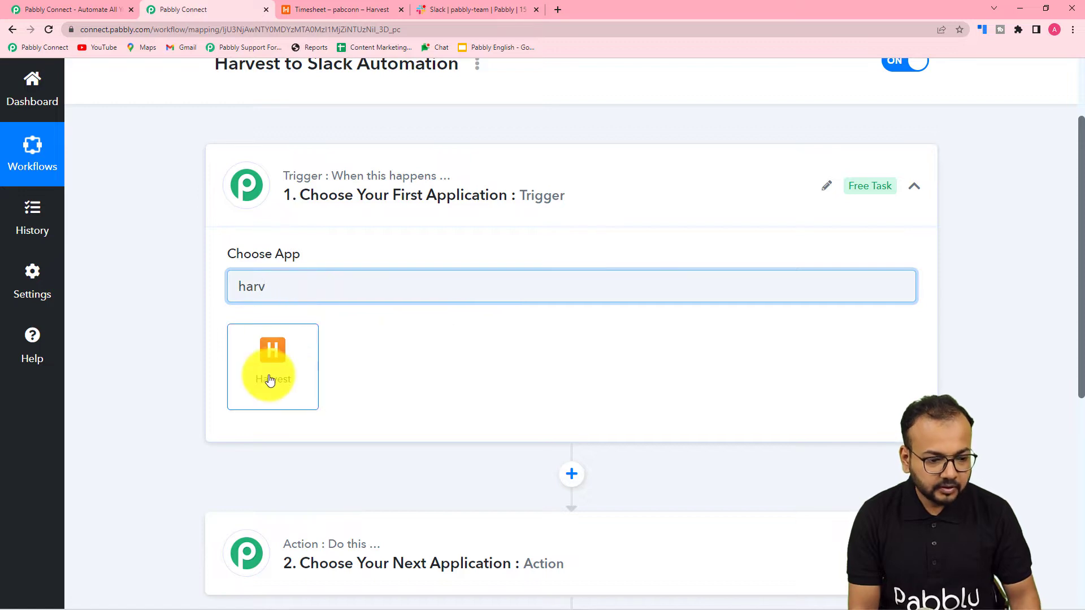
left_click(270, 378)
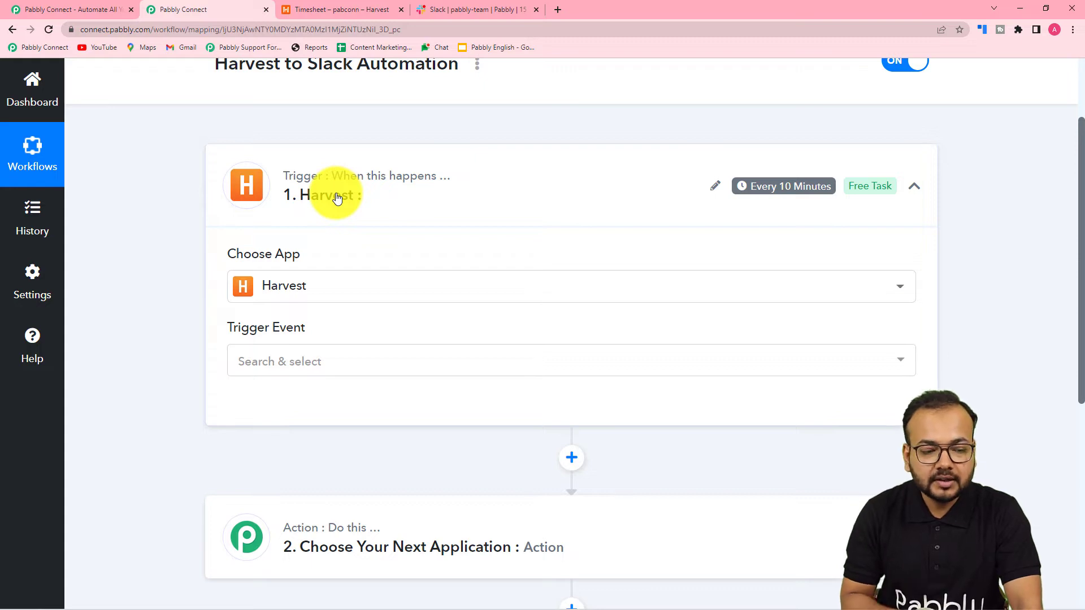
- Expand the workflow's action step and set the Harvest trigger event to New Timesheet Entry
scroll(351, 315, "down", 4)
left_click(345, 336)
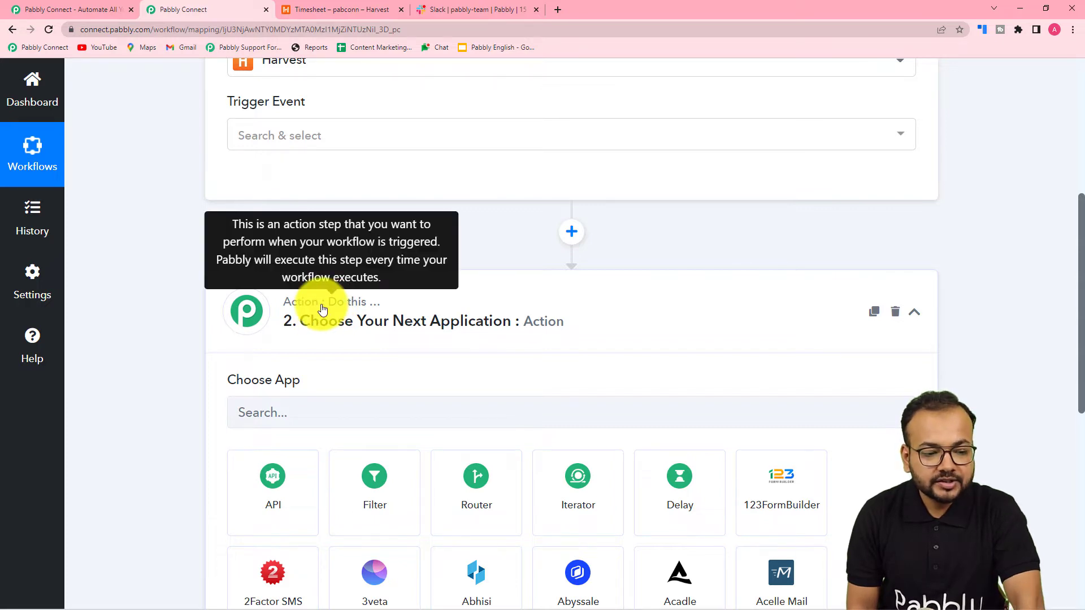
scroll(415, 314, "down", 2)
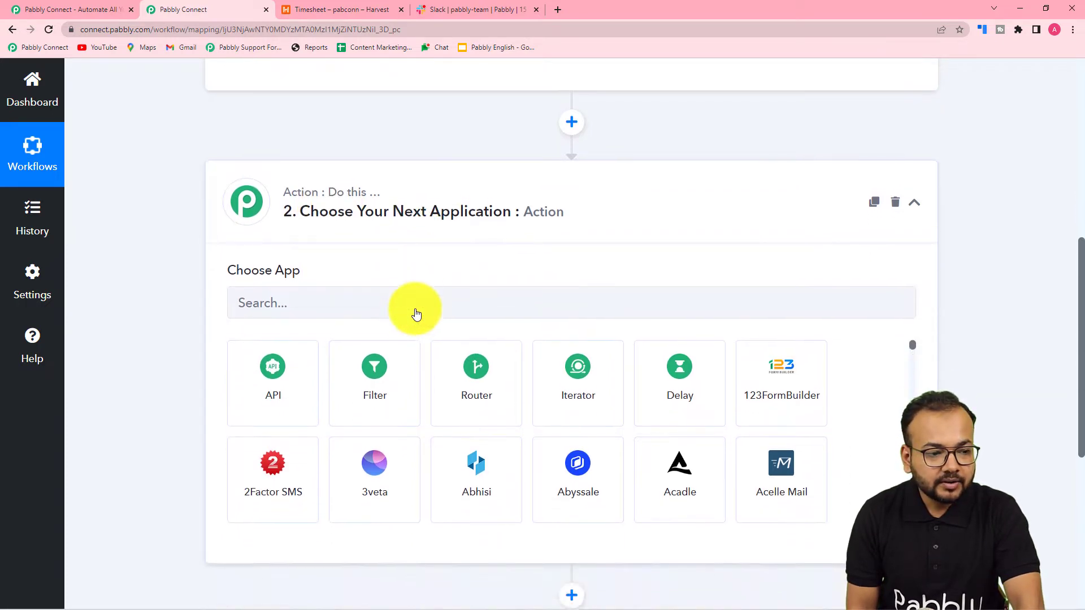
scroll(415, 314, "up", 6)
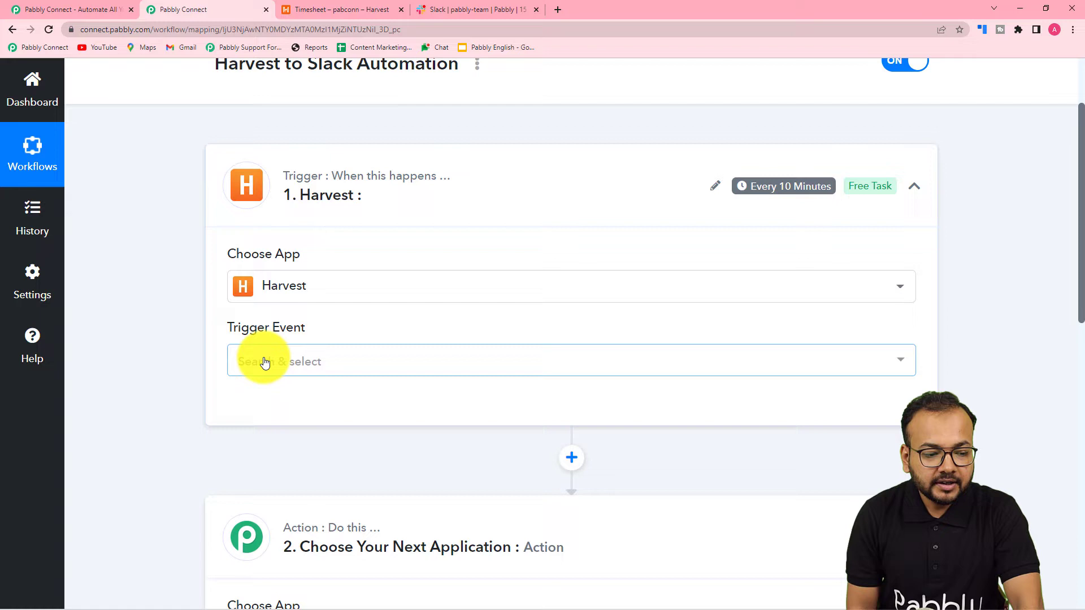
left_click(314, 360)
scroll(287, 497, "down", 1)
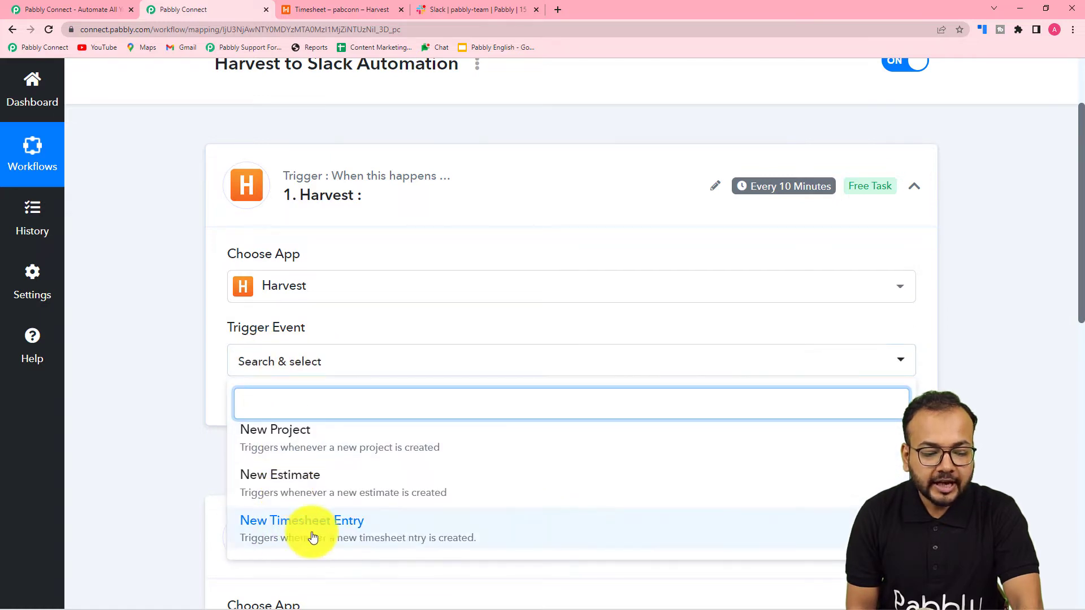
left_click(355, 525)
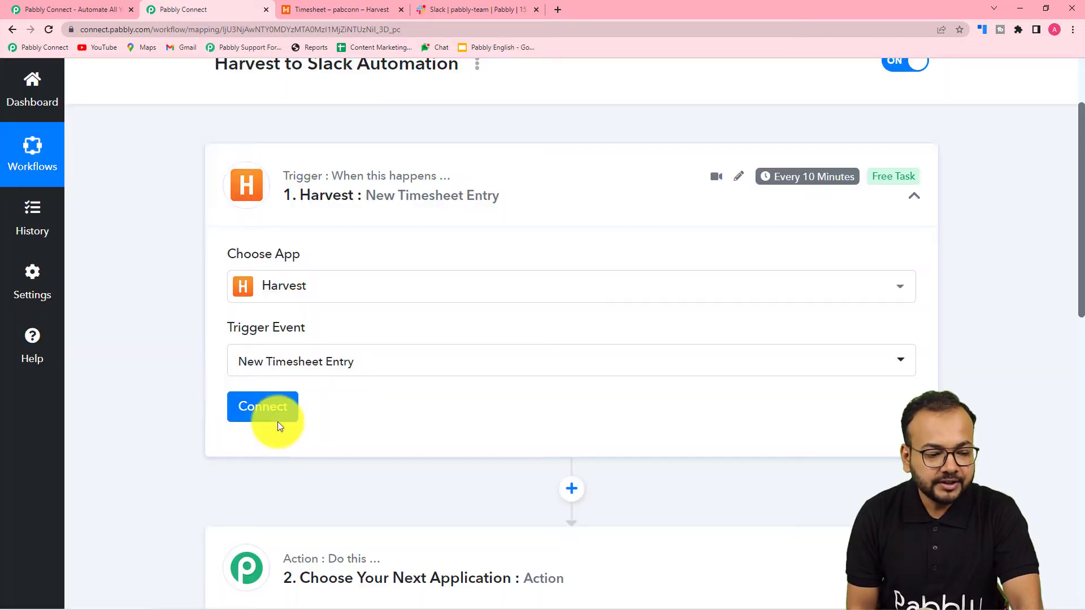
mouse_move(782, 178)
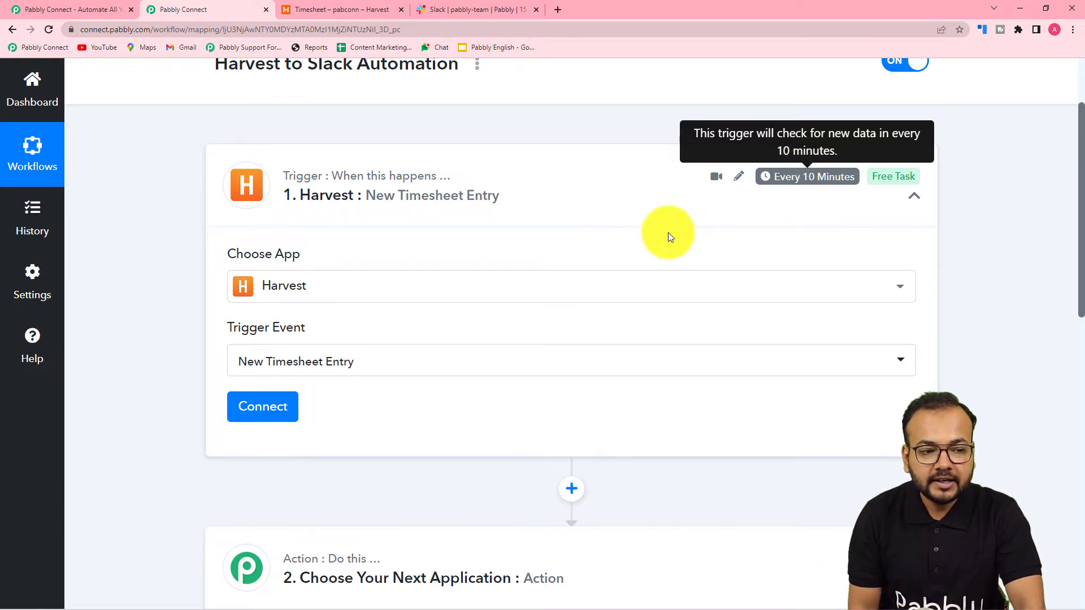
- Choose Slack as the application for the workflow's action step, searching the app list for "slack"
scroll(588, 254, "down", 6)
scroll(294, 280, "down", 2)
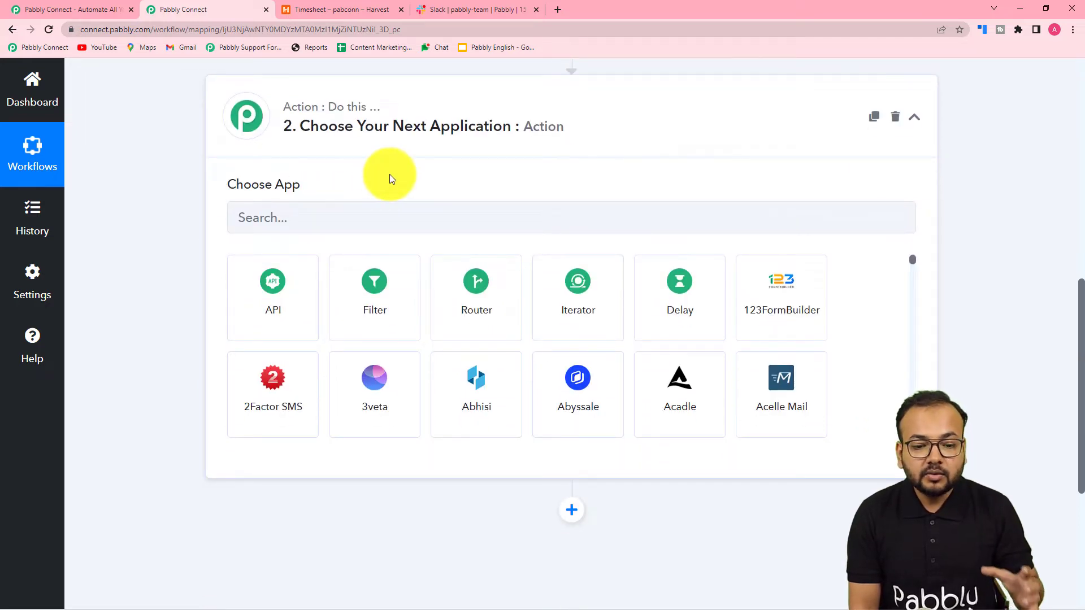
left_click(323, 230)
type("sl")
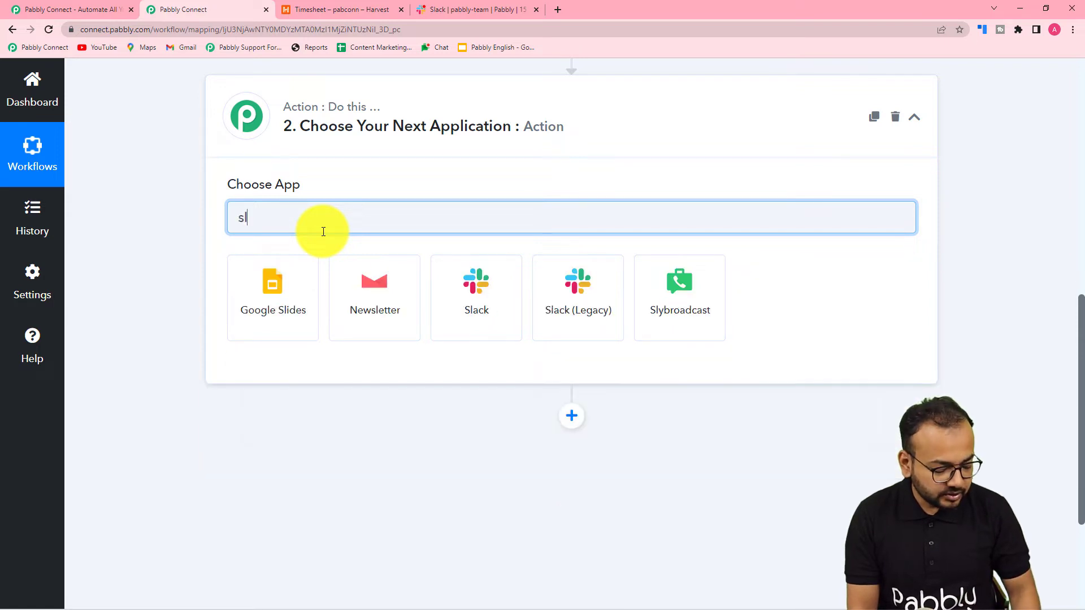
type("ack")
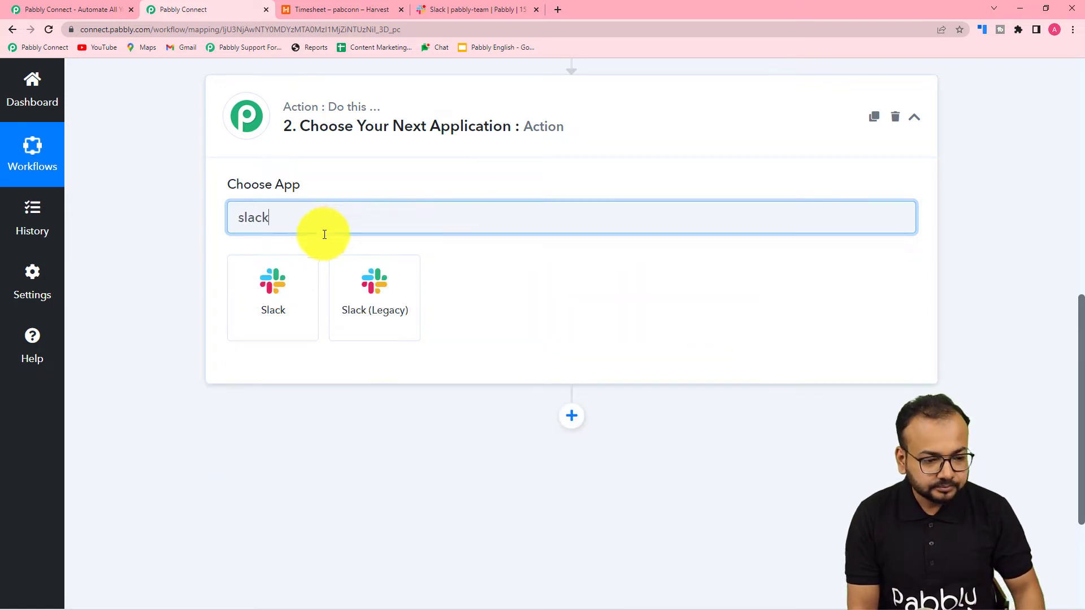
left_click(272, 293)
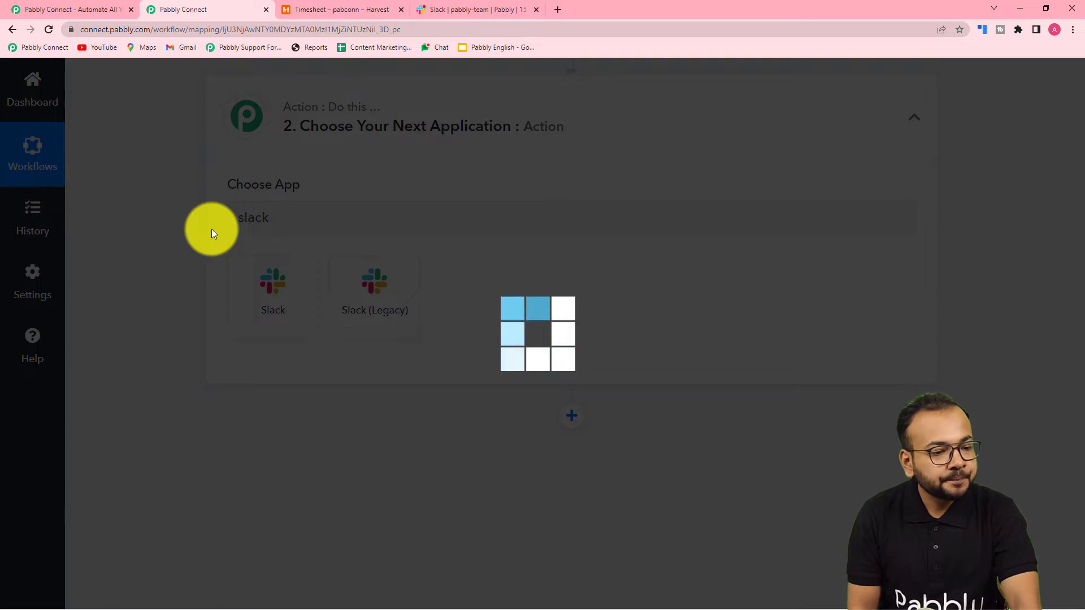
- Open the account connection settings for the Harvest trigger and choose to add a new connection
scroll(199, 250, "up", 6)
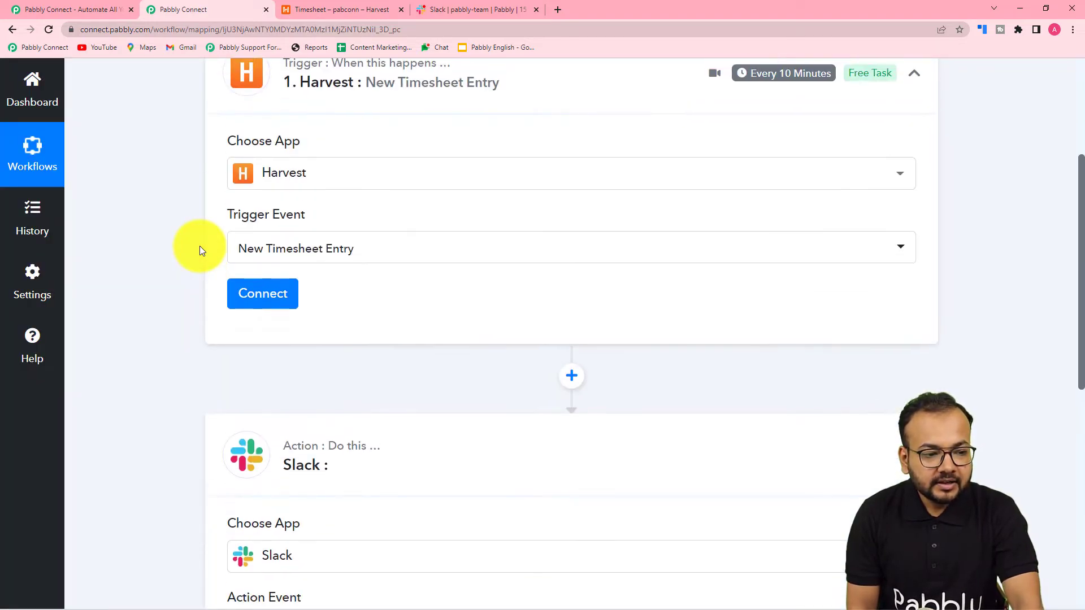
scroll(231, 208, "up", 2)
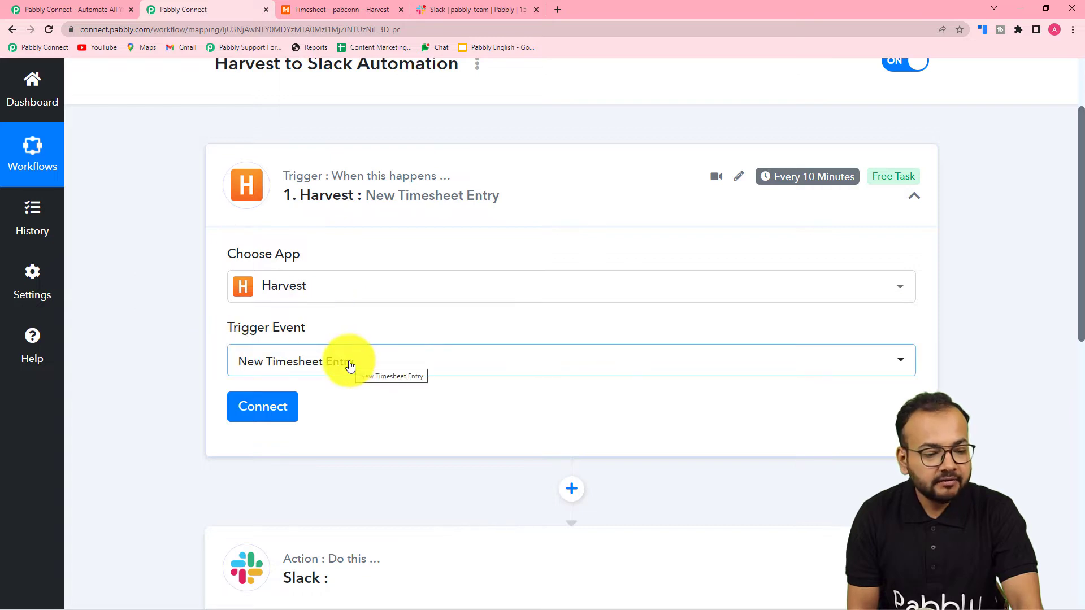
left_click(270, 415)
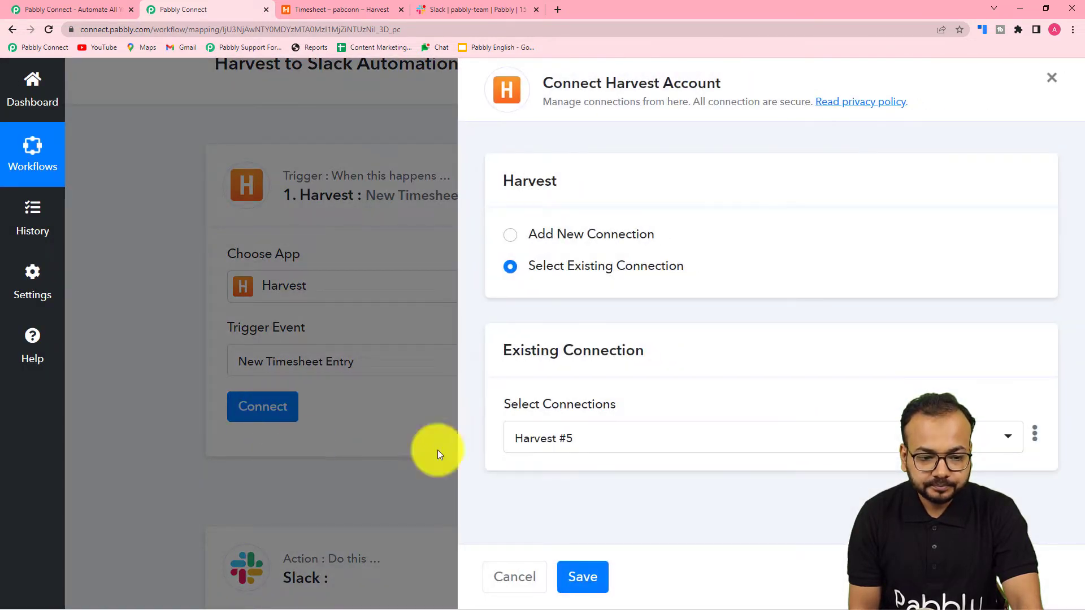
left_click(514, 237)
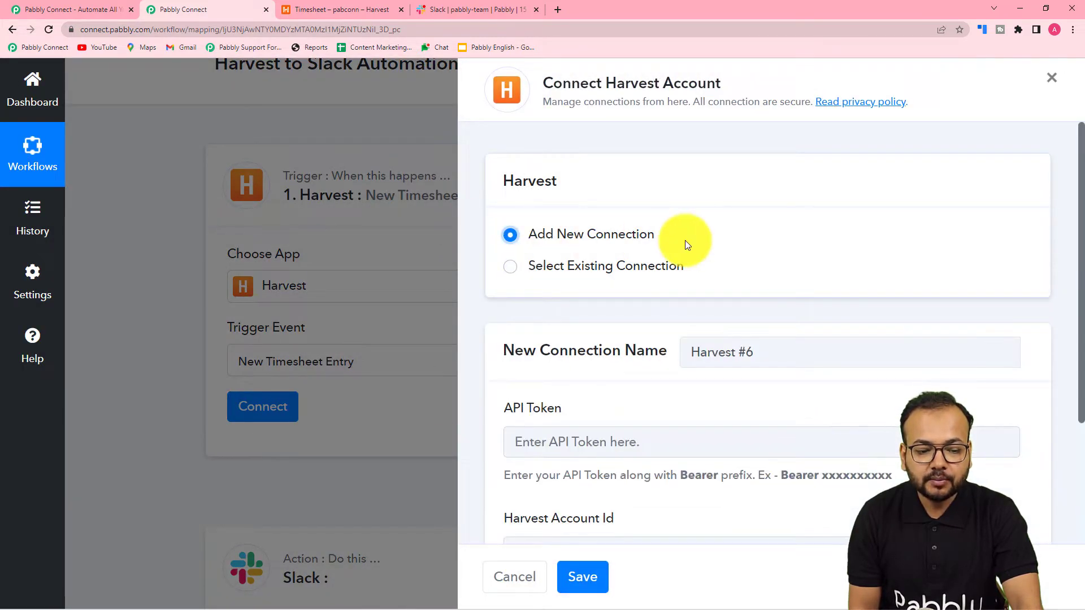
scroll(690, 379, "down", 3)
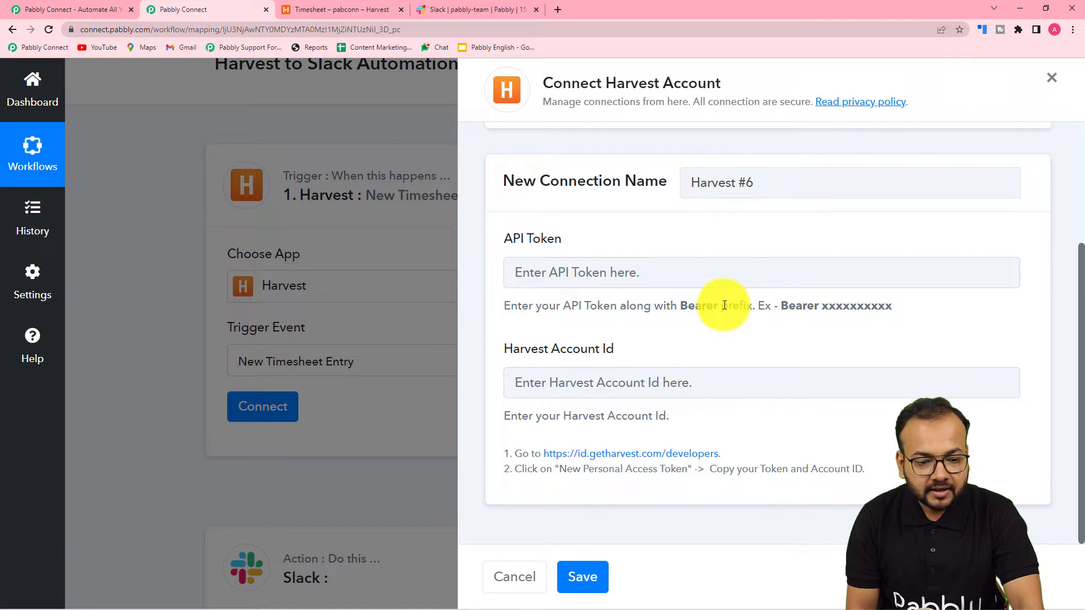
- Copy the word "Bearer" from the hint text into the API Token field of the new Harvest connection
left_click_drag(715, 306, 683, 312)
right_click(686, 317)
left_click(687, 323)
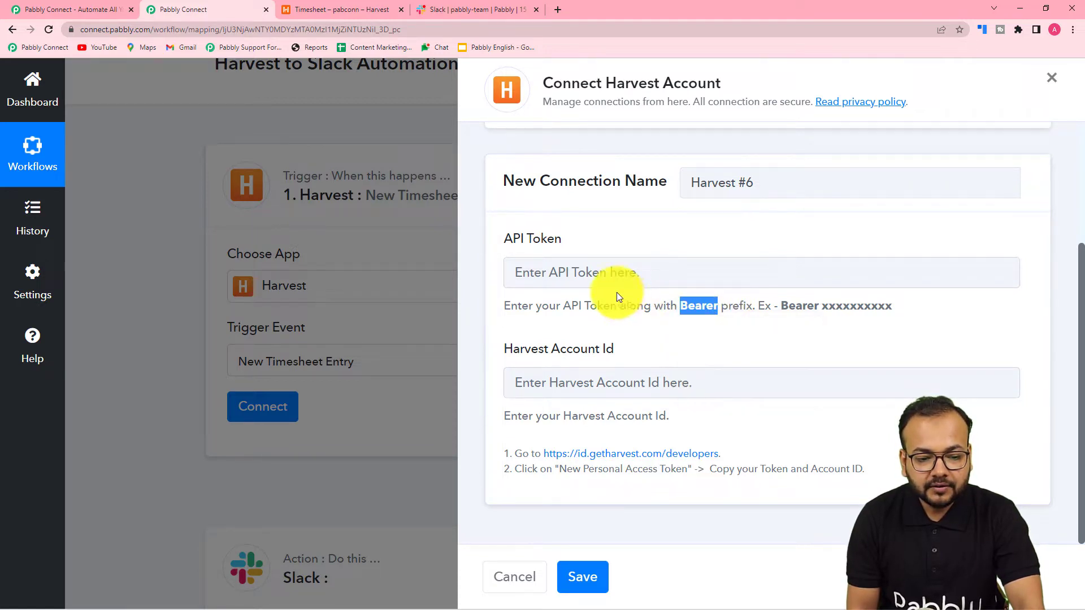
left_click(524, 273)
right_click(524, 275)
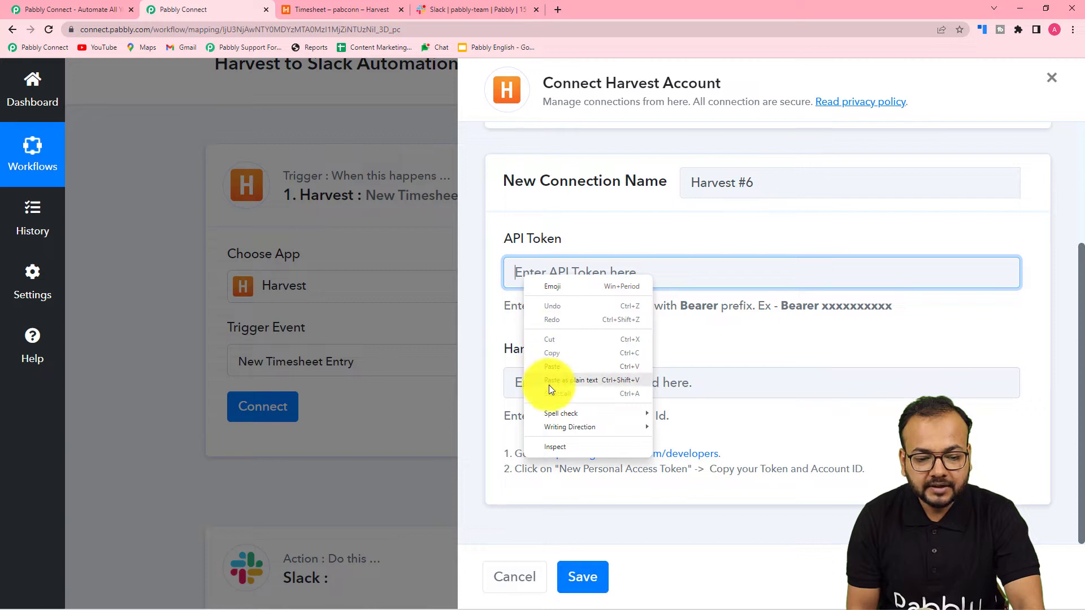
left_click(548, 384)
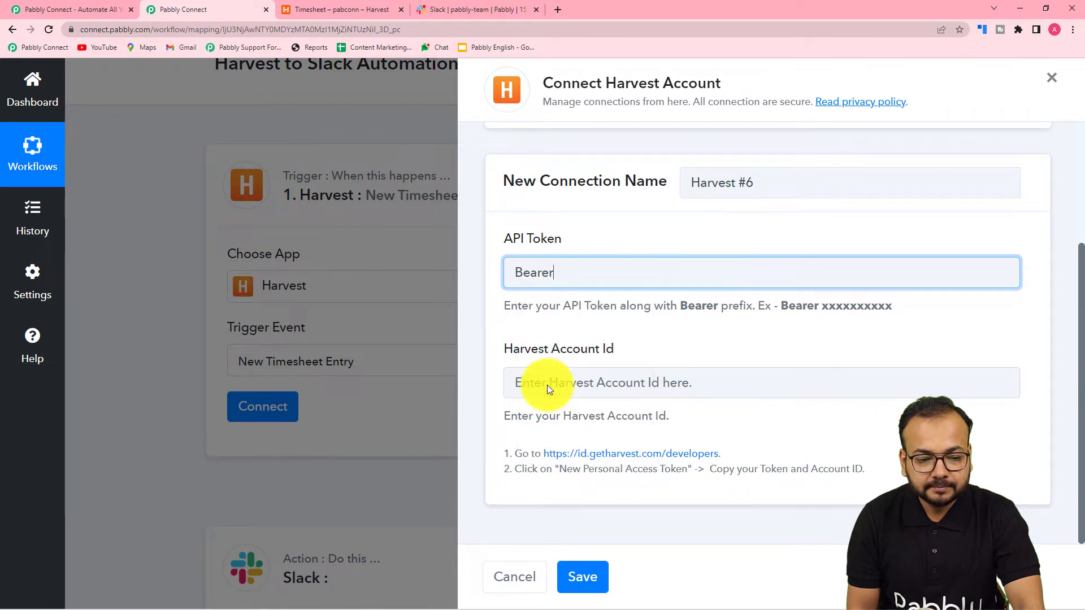
- Open the Harvest developers page linked in the connection instructions and create a new personal access token named "To Slack"
left_click(567, 458)
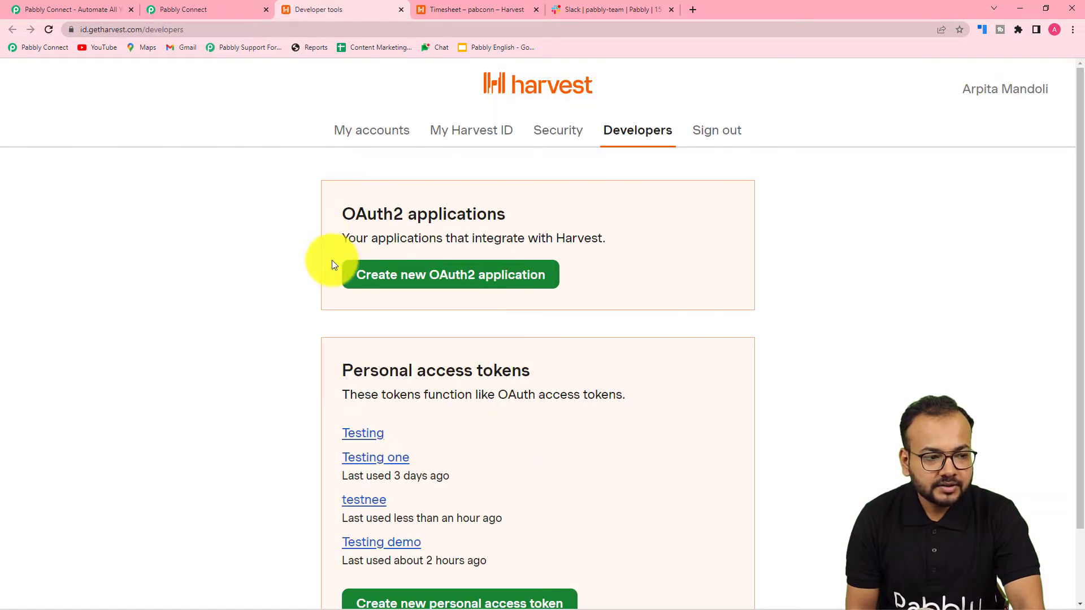
scroll(287, 226, "down", 1)
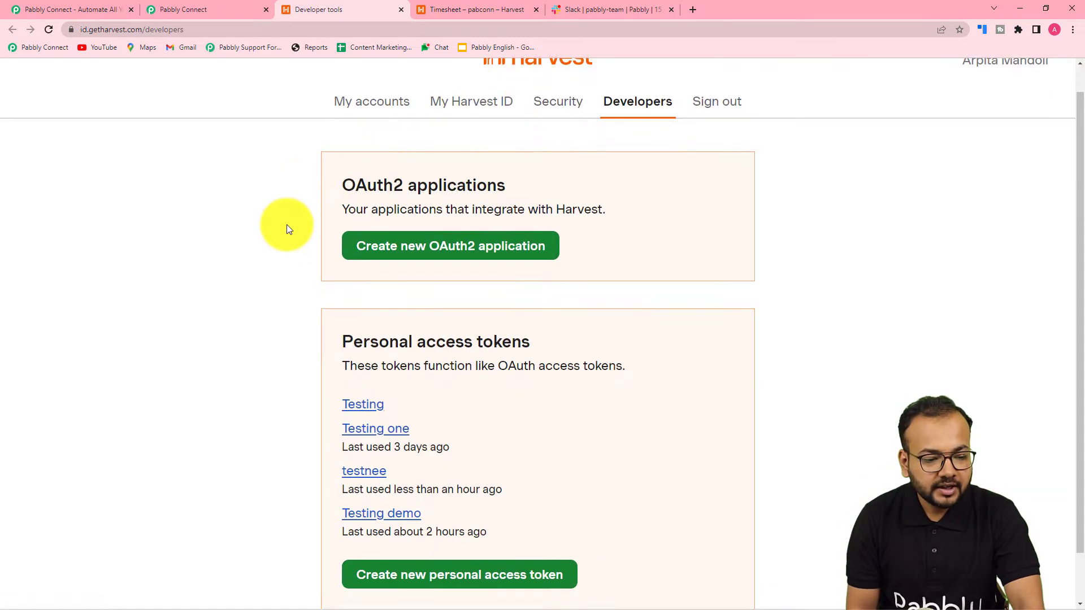
scroll(287, 225, "down", 1)
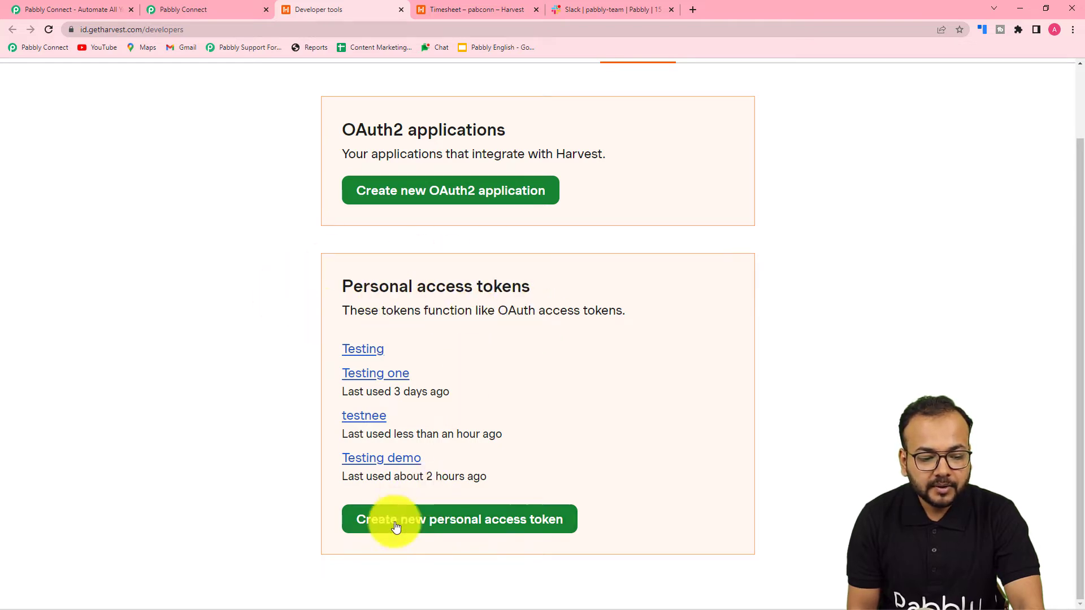
left_click(438, 524)
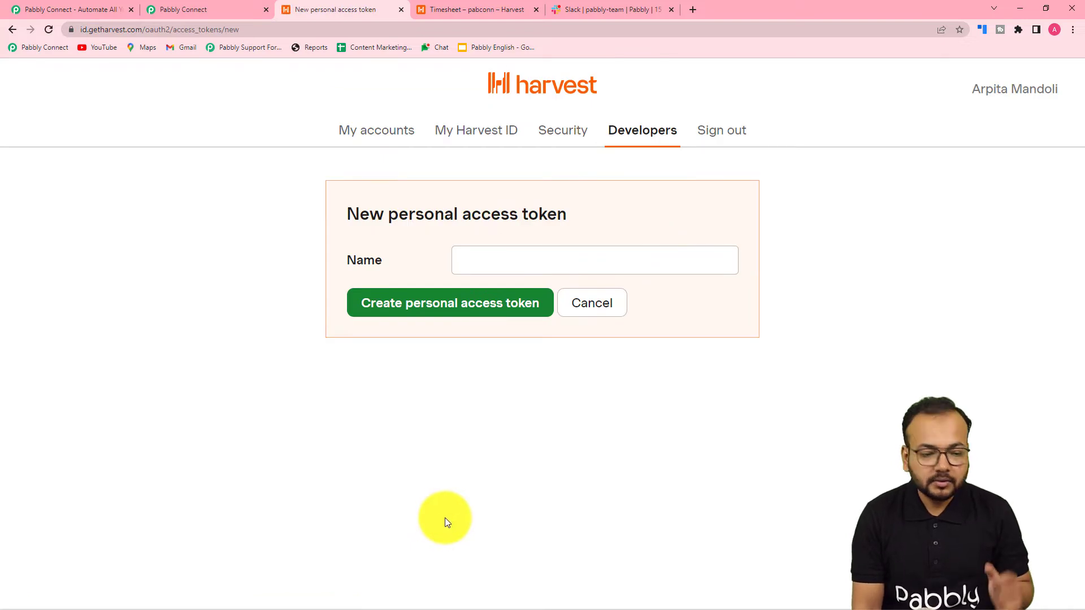
left_click(560, 263)
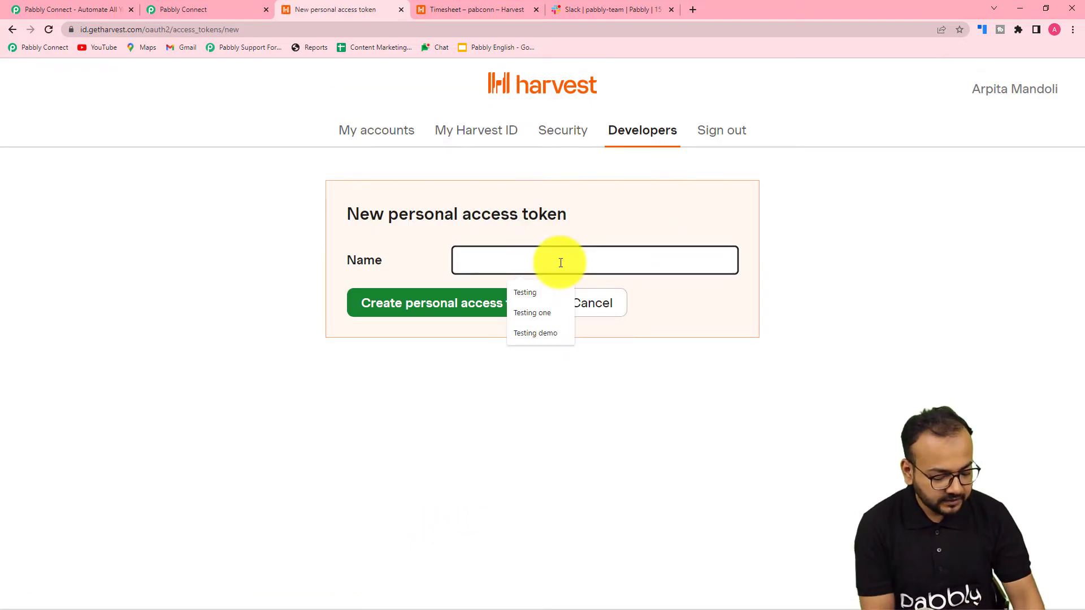
type("To Slack")
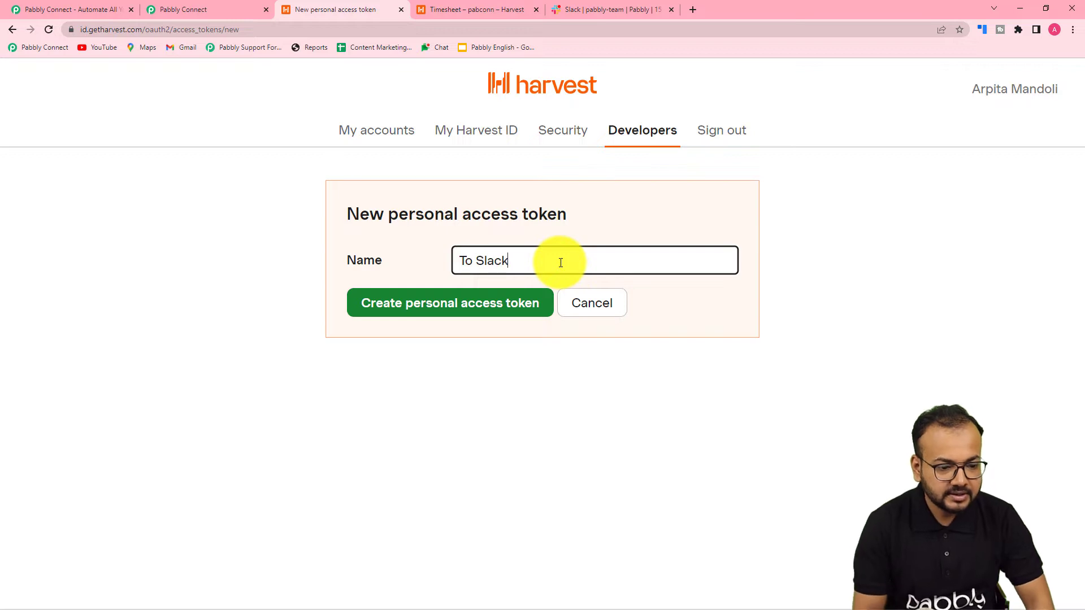
left_click(455, 303)
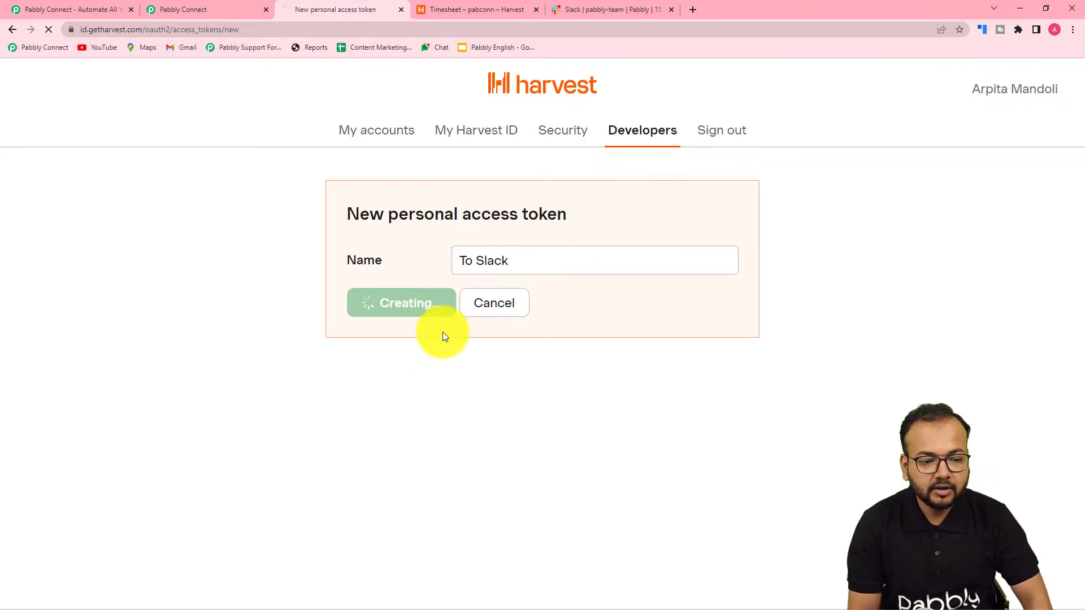
- Copy the new Harvest personal access token and paste it after "Bearer" in the connection's API Token field in Pabbly Connect
scroll(391, 349, "down", 4)
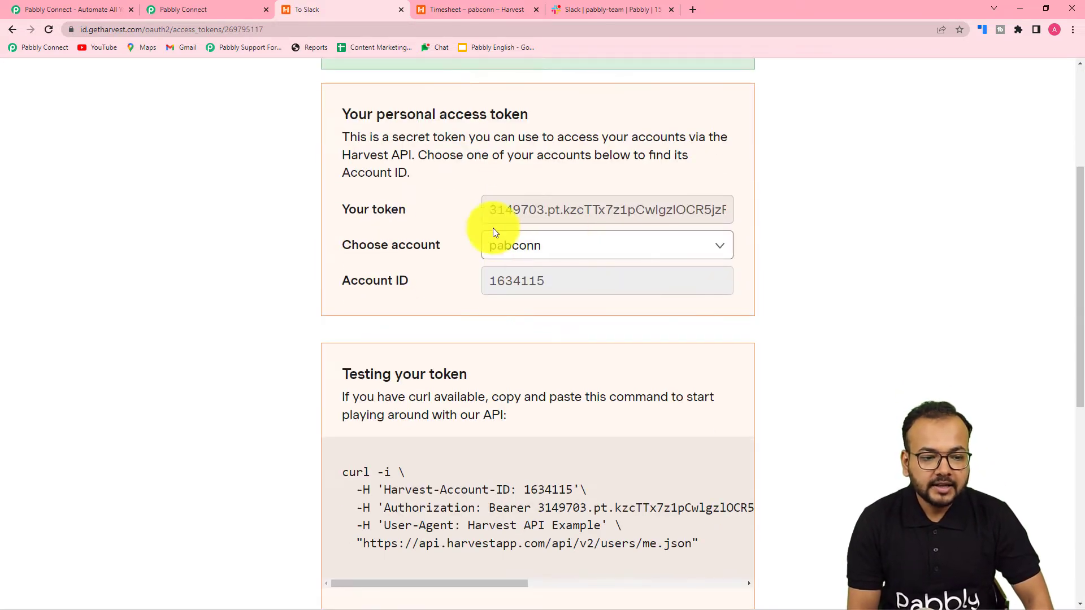
left_click(624, 208)
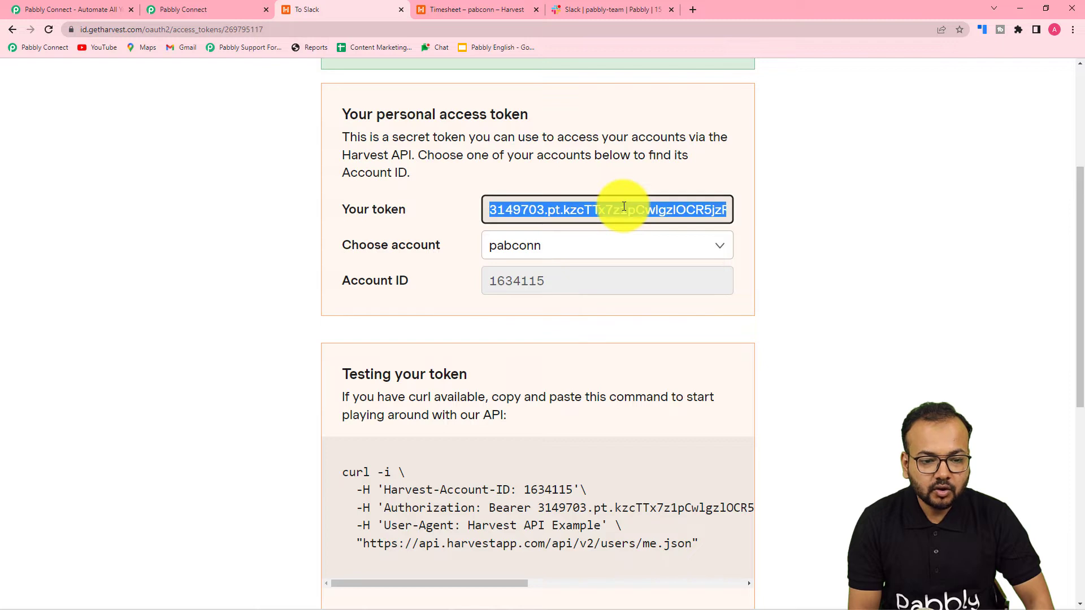
right_click(623, 208)
left_click(635, 218)
left_click(163, 9)
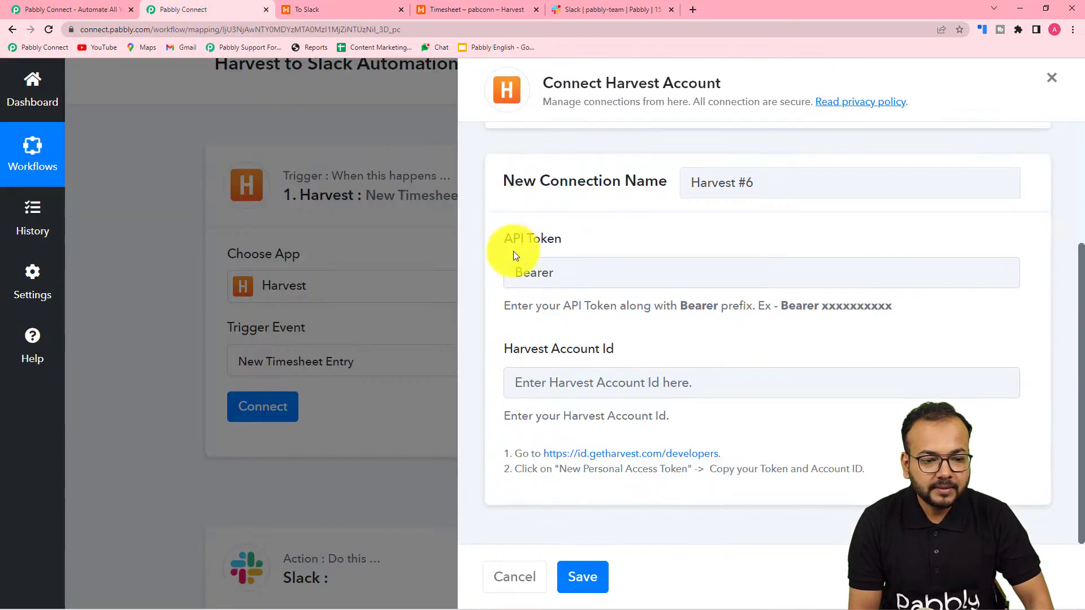
left_click(572, 276)
type("Bearer")
right_click(571, 275)
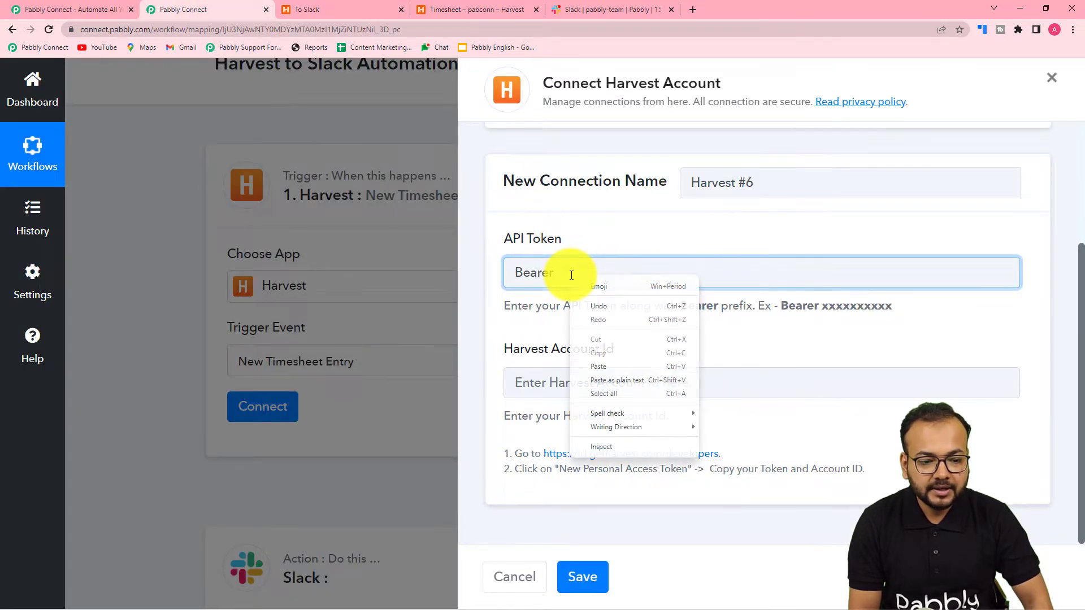
left_click(610, 373)
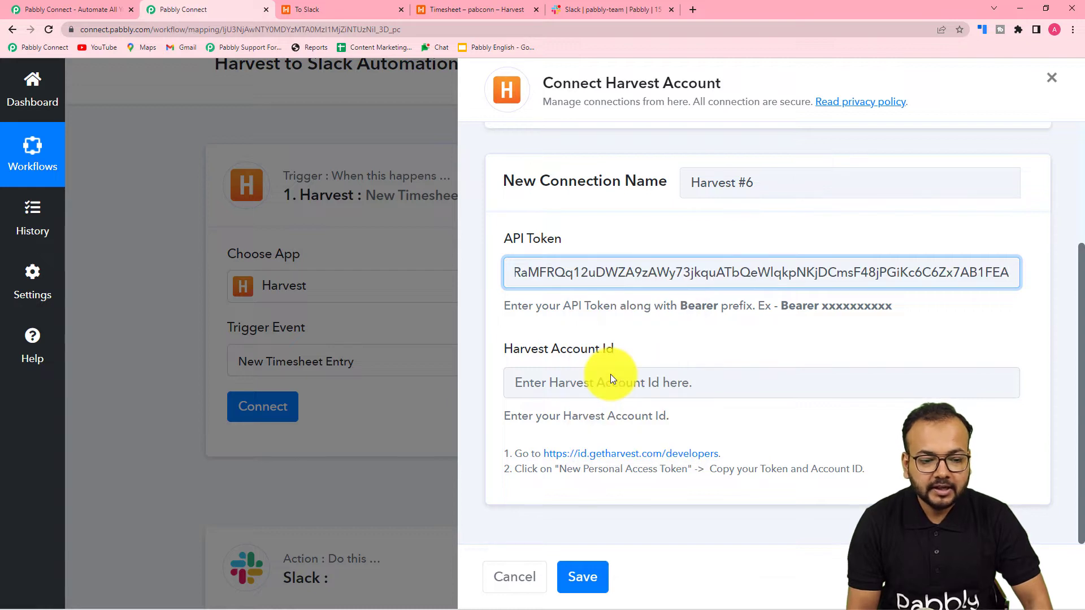
- Copy the account ID from the Harvest token page into the connection's Harvest Account Id field and save the connection
left_click(365, 12)
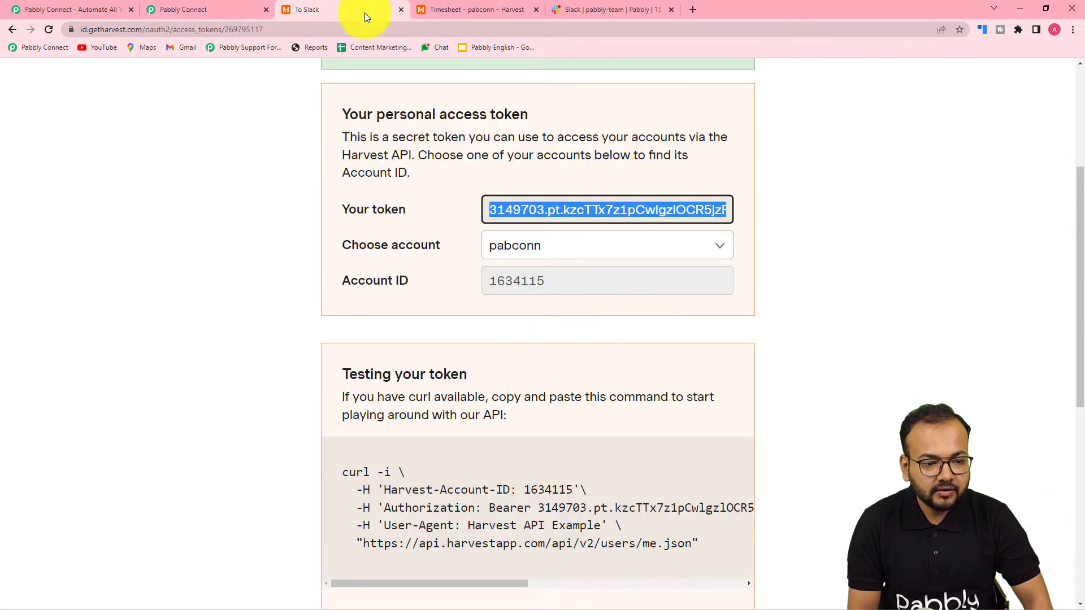
scroll(425, 418, "down", 3)
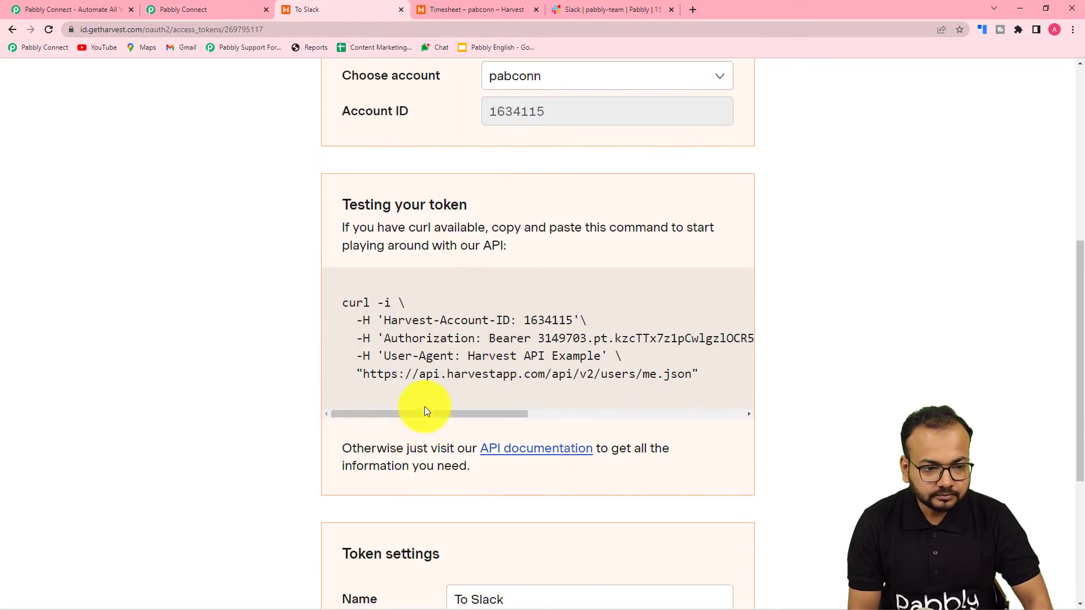
scroll(425, 411, "up", 3)
left_click_drag(546, 282, 526, 286)
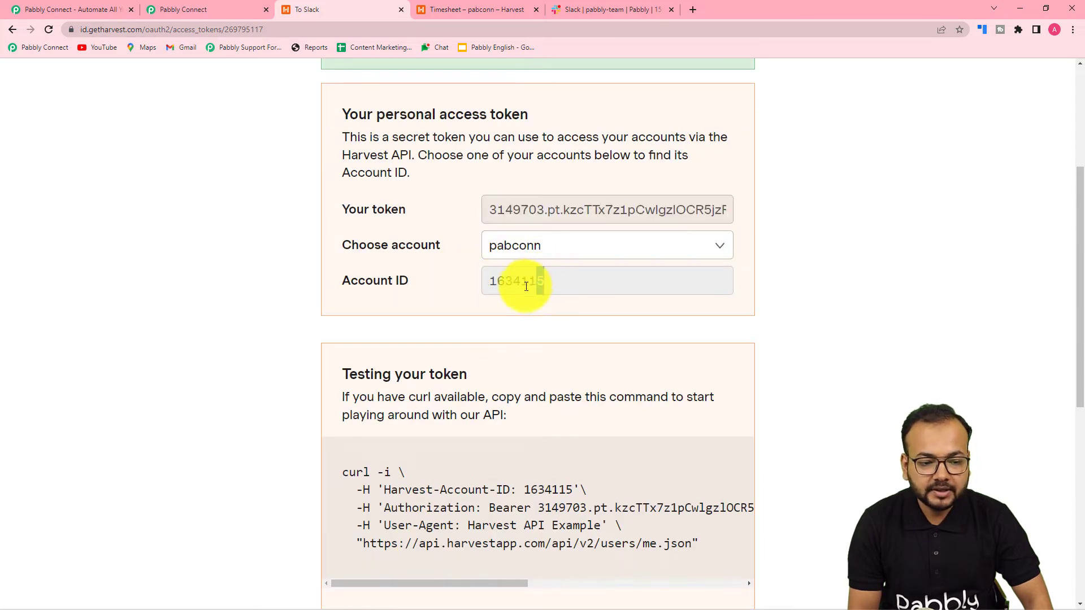
right_click(491, 286)
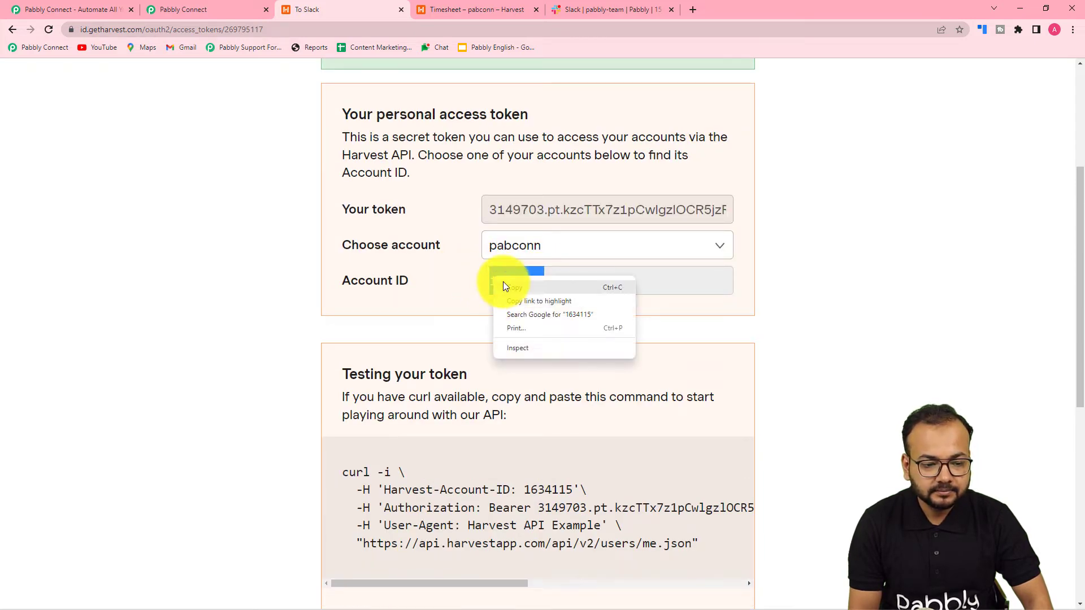
left_click(502, 283)
left_click(172, 10)
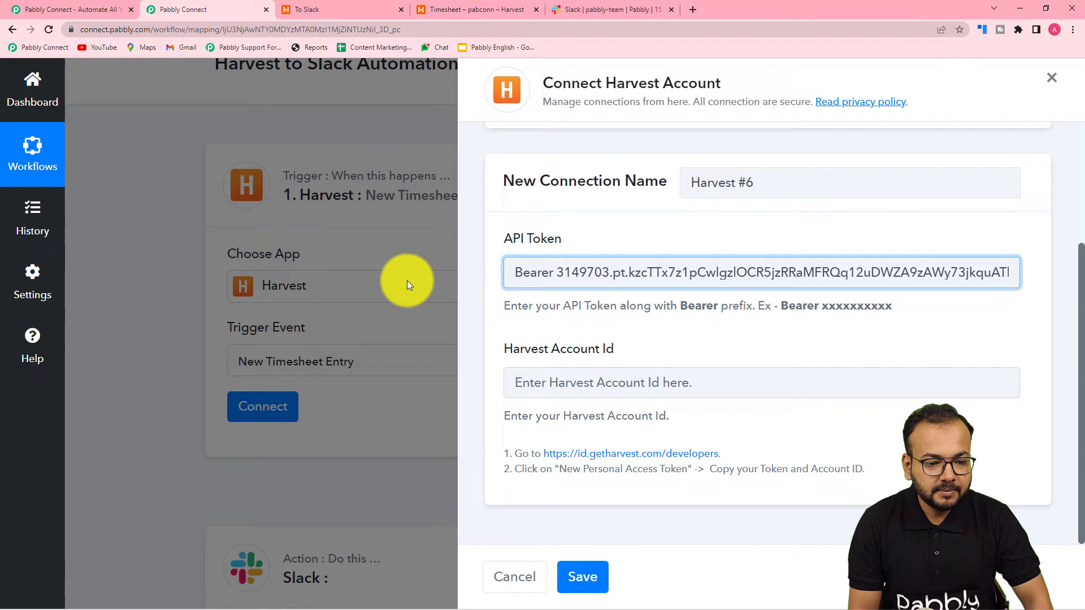
left_click(541, 382)
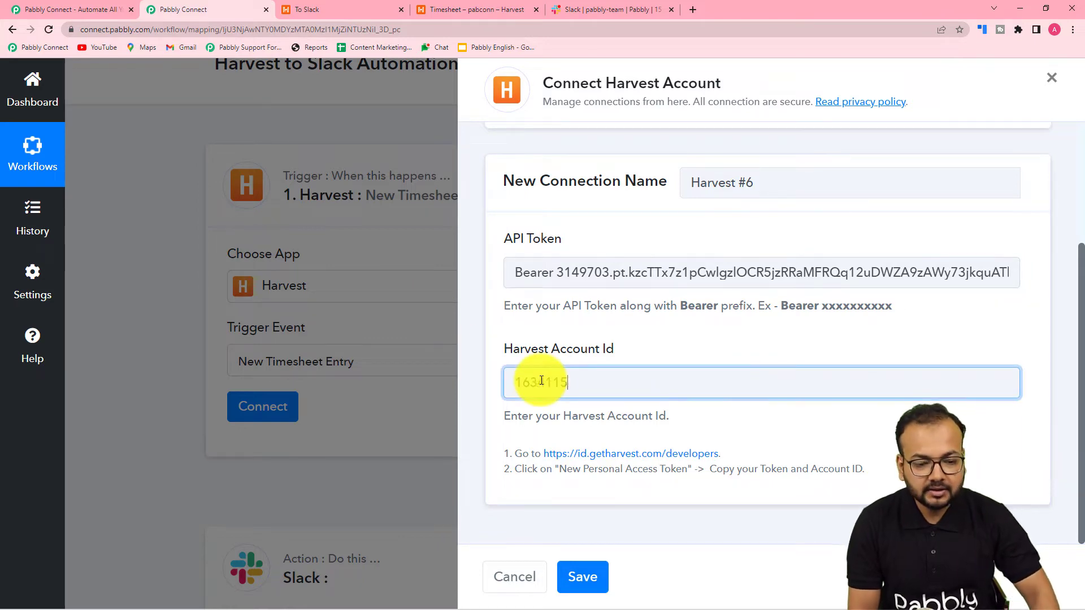
key("ctrl+v")
left_click(582, 577)
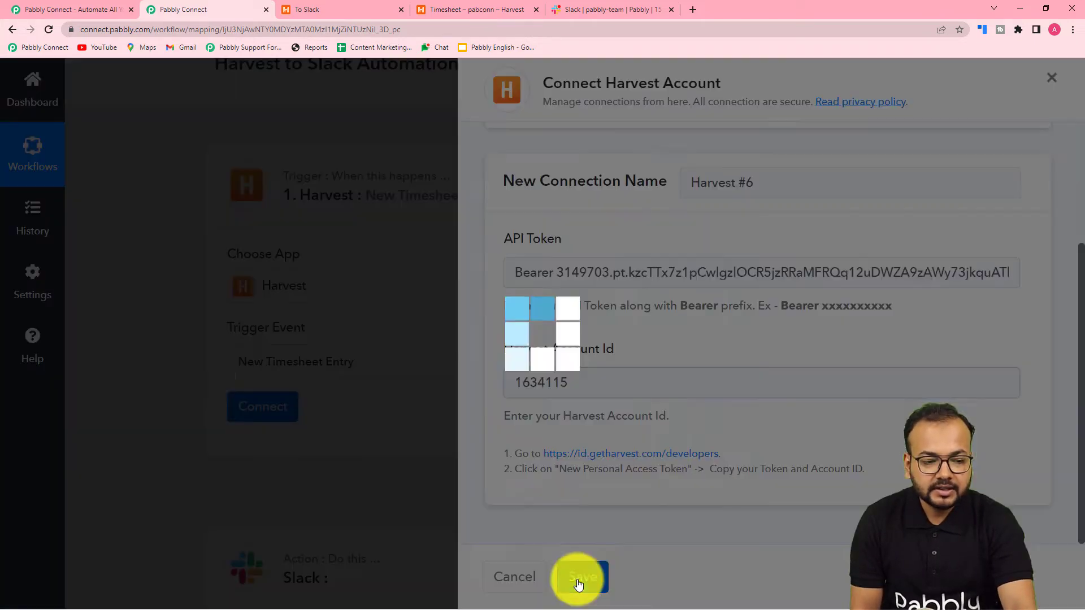
scroll(172, 316, "down", 2)
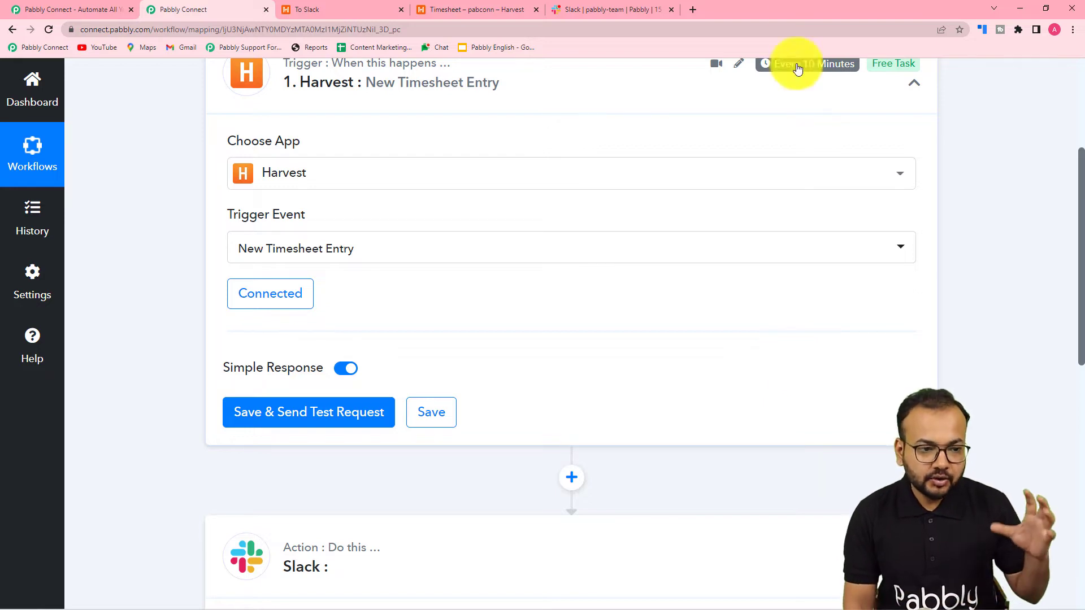
- In the Harvest timesheet, start a new time entry for Tuesday, 16 Aug with project Example Project and task Programming
left_click(448, 5)
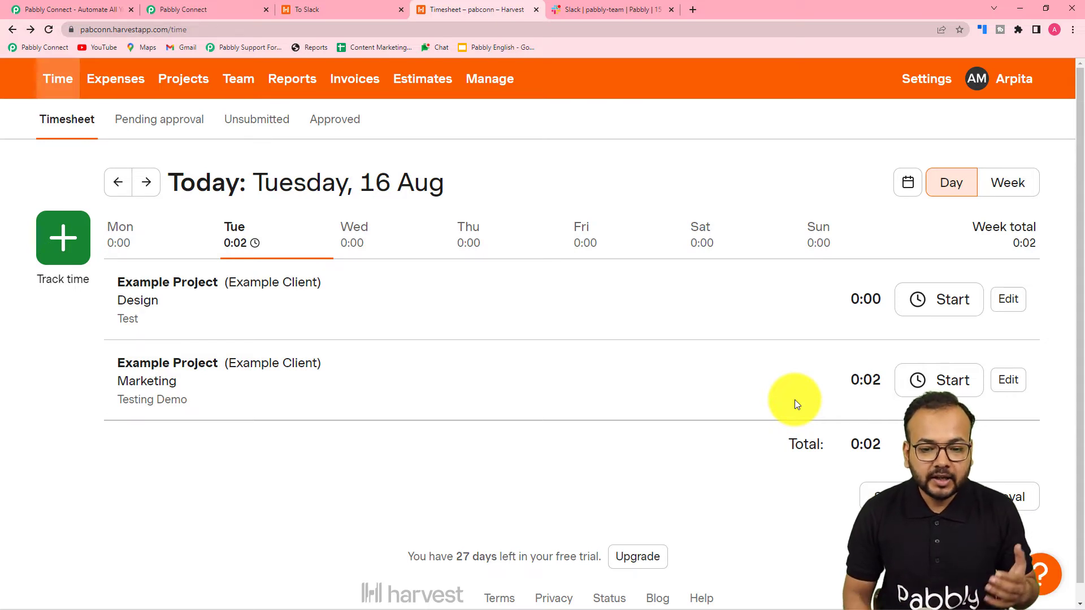
left_click(62, 257)
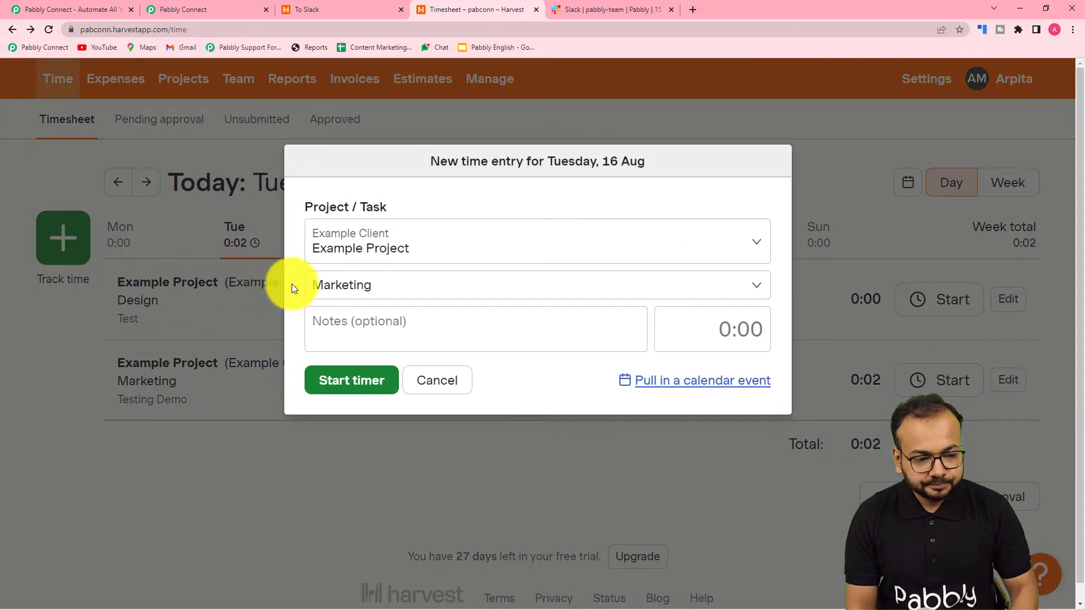
left_click(396, 249)
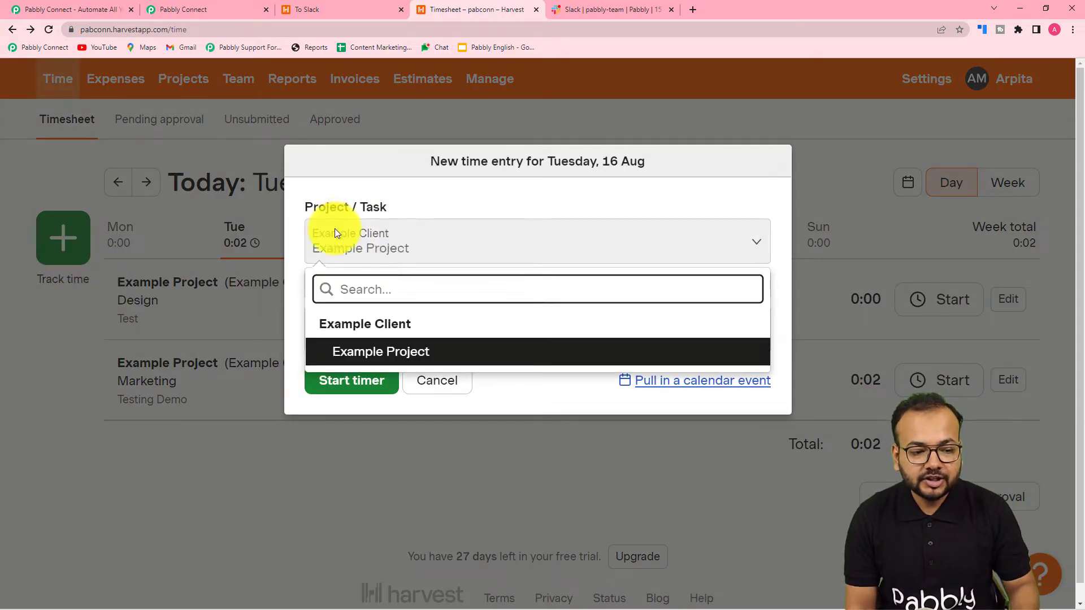
left_click(367, 357)
left_click(404, 288)
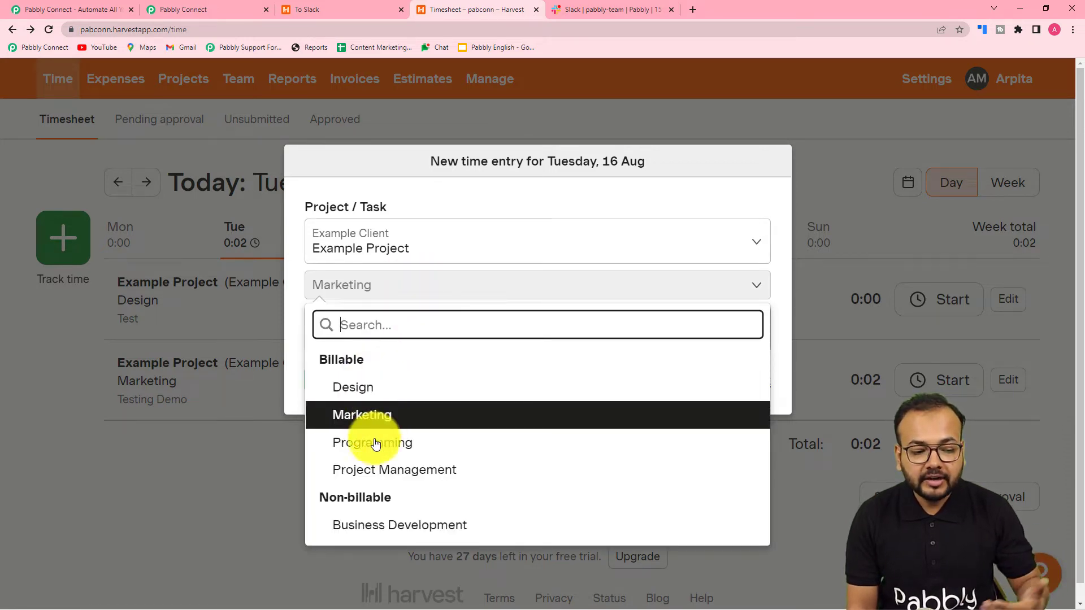
scroll(362, 444, "down", 1)
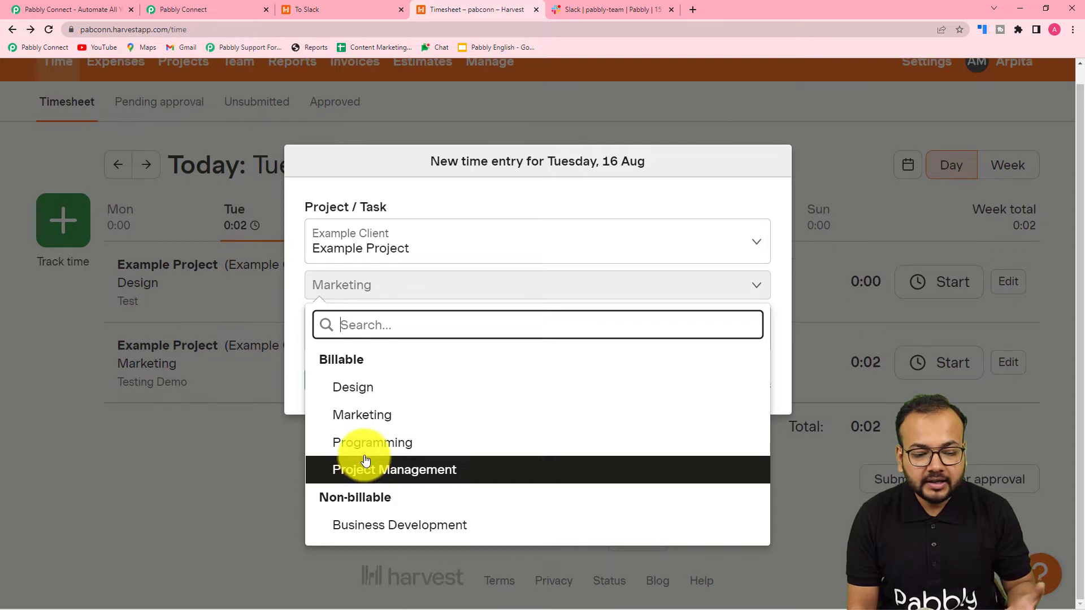
left_click(366, 441)
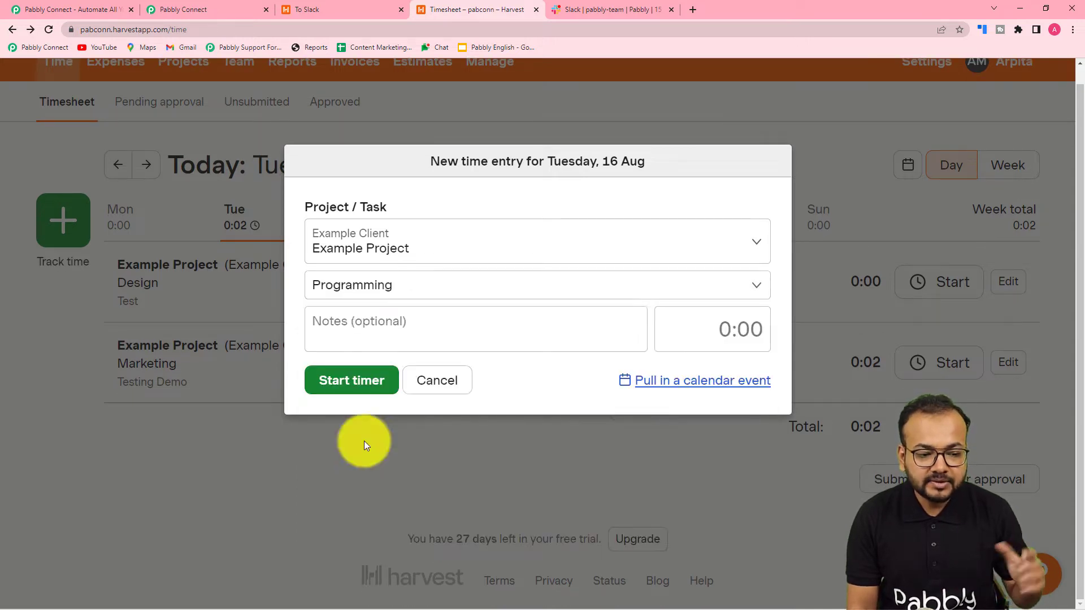
- Give the time entry the note "New Demo Task" and a duration of 1:00, save it, and return to the Pabbly Connect workflow
left_click(395, 323)
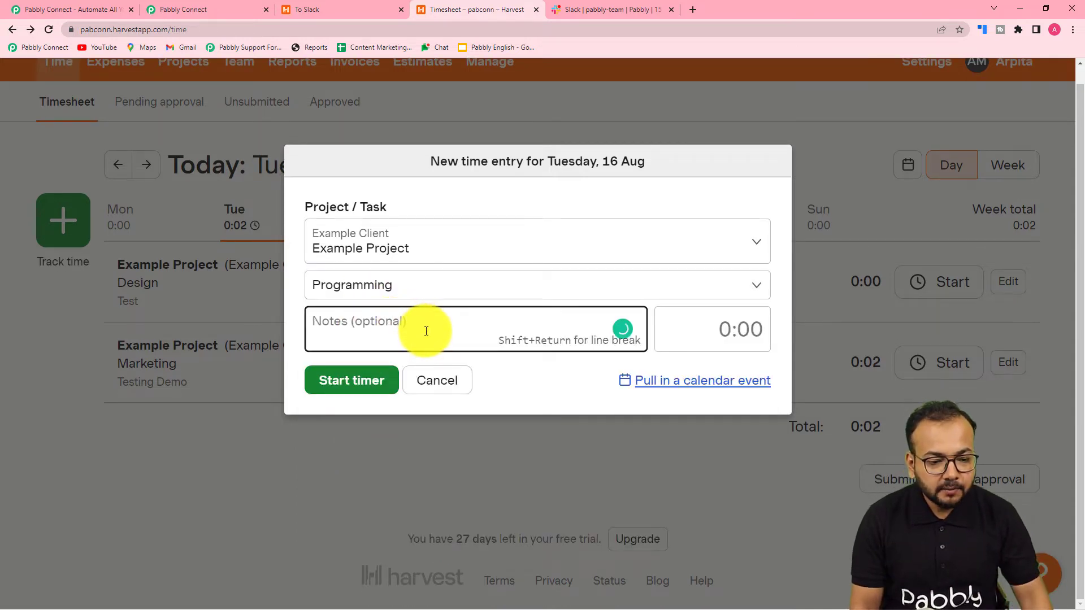
type("New Demo Task")
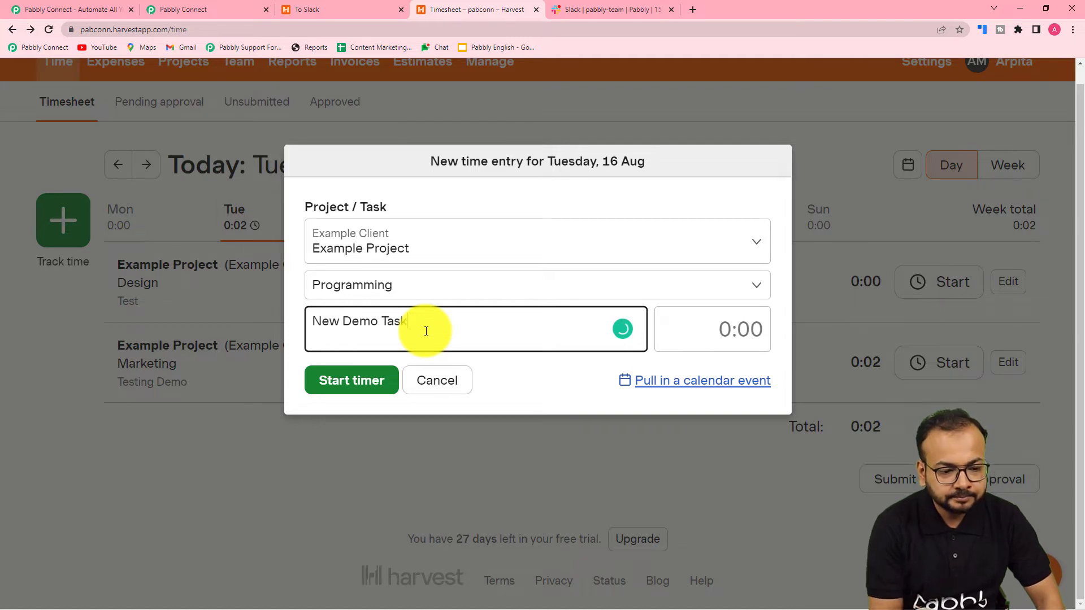
left_click(515, 363)
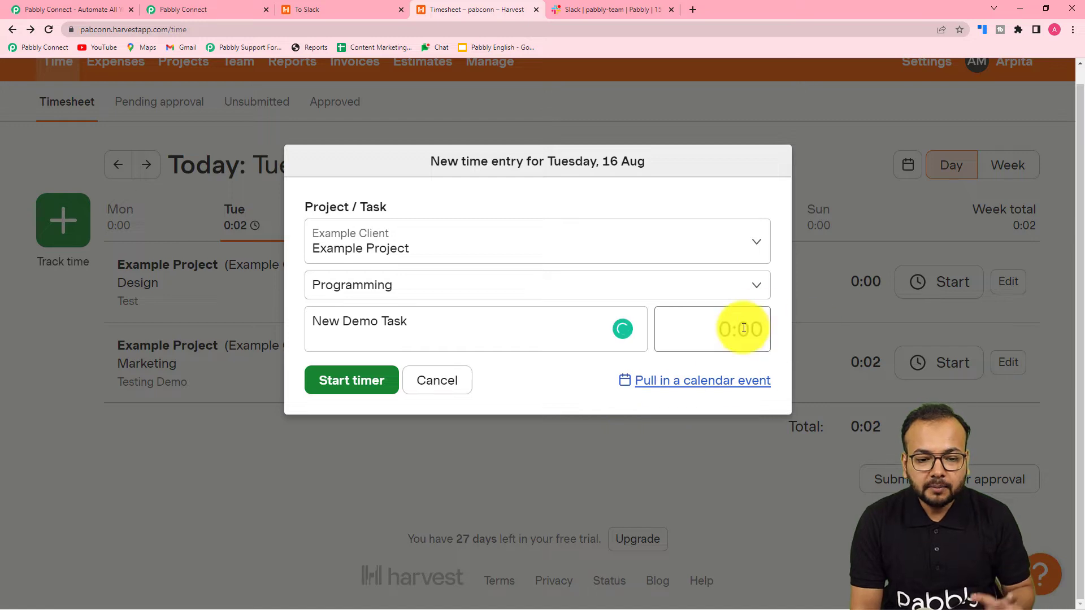
left_click(721, 332)
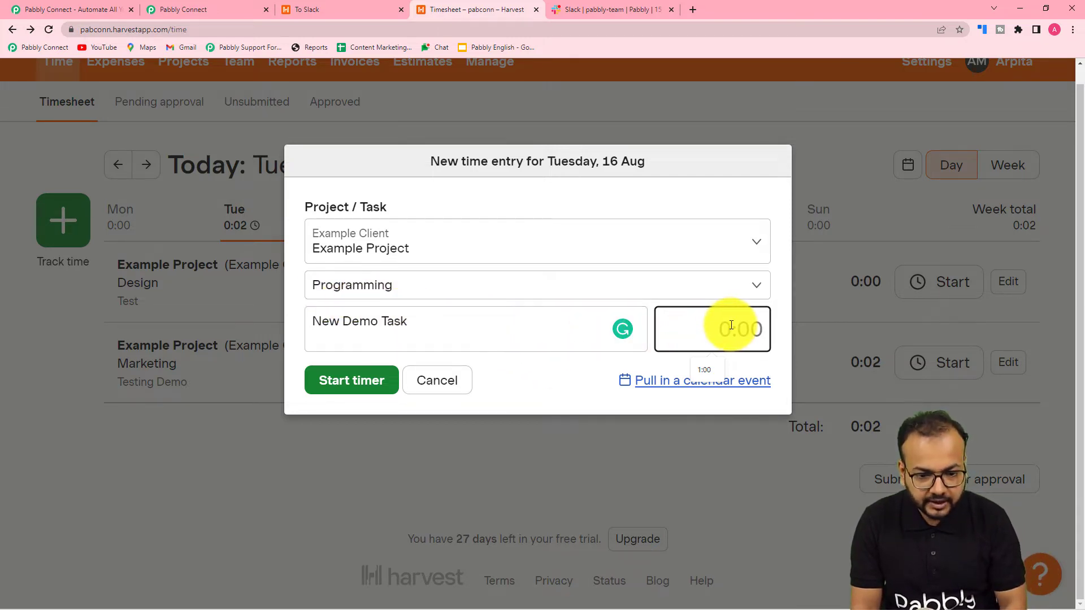
type("1")
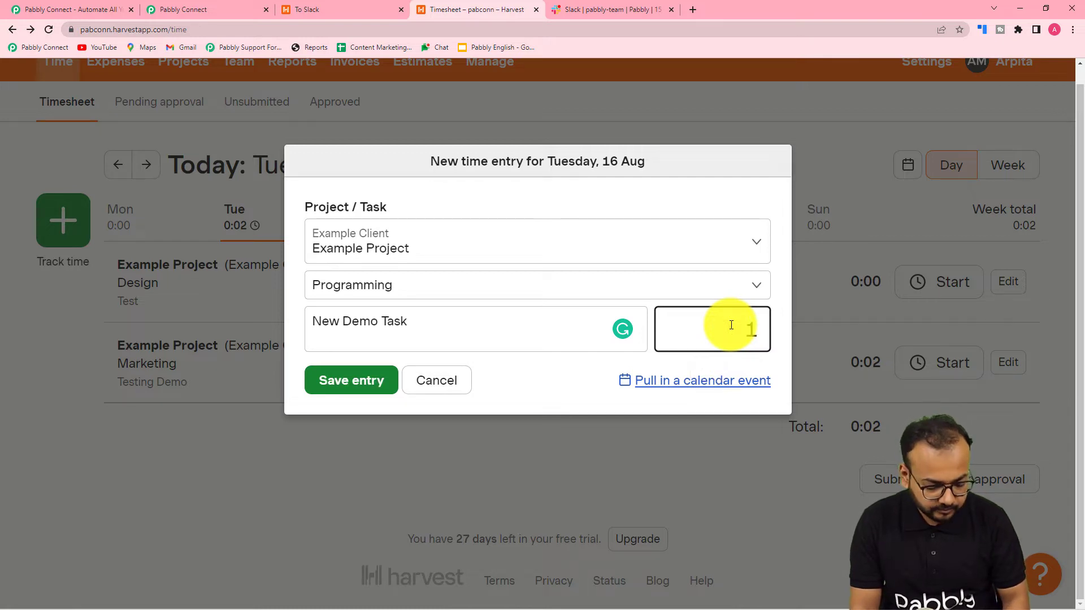
type(" 00")
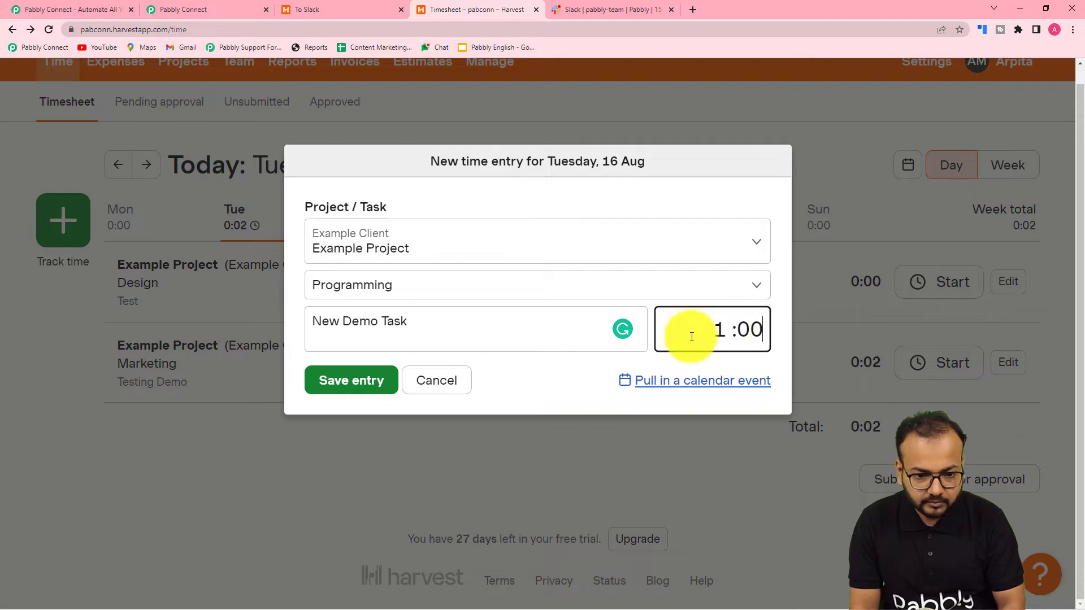
left_click(578, 364)
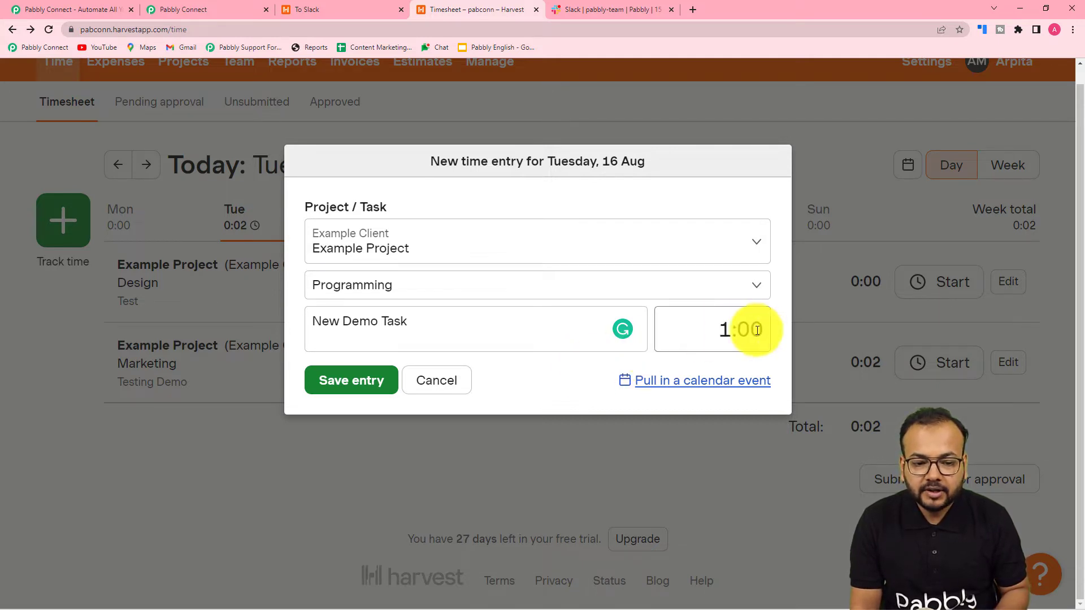
left_click(334, 383)
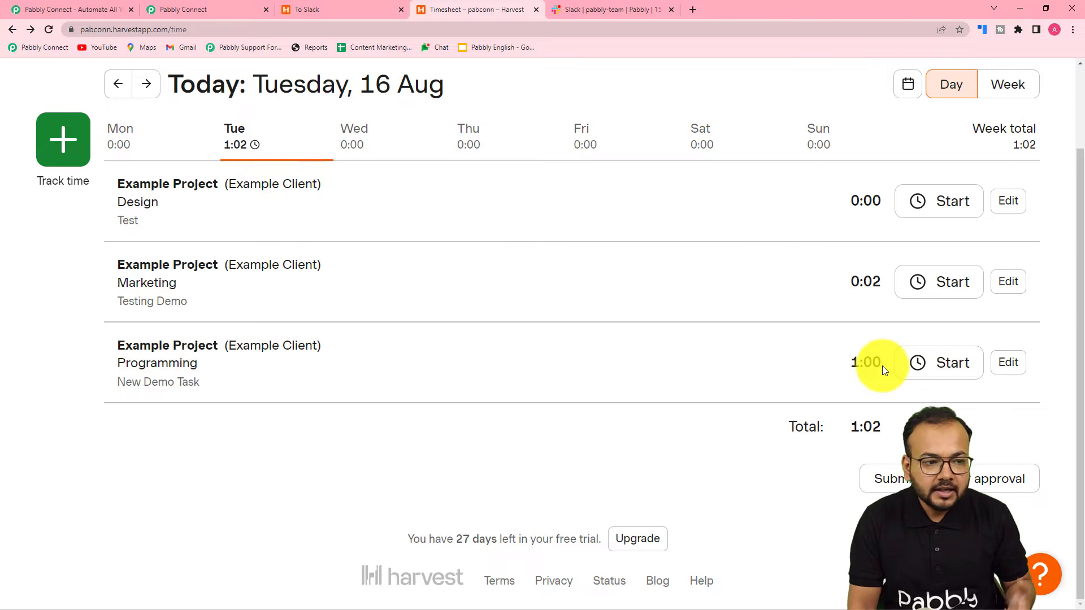
left_click(203, 9)
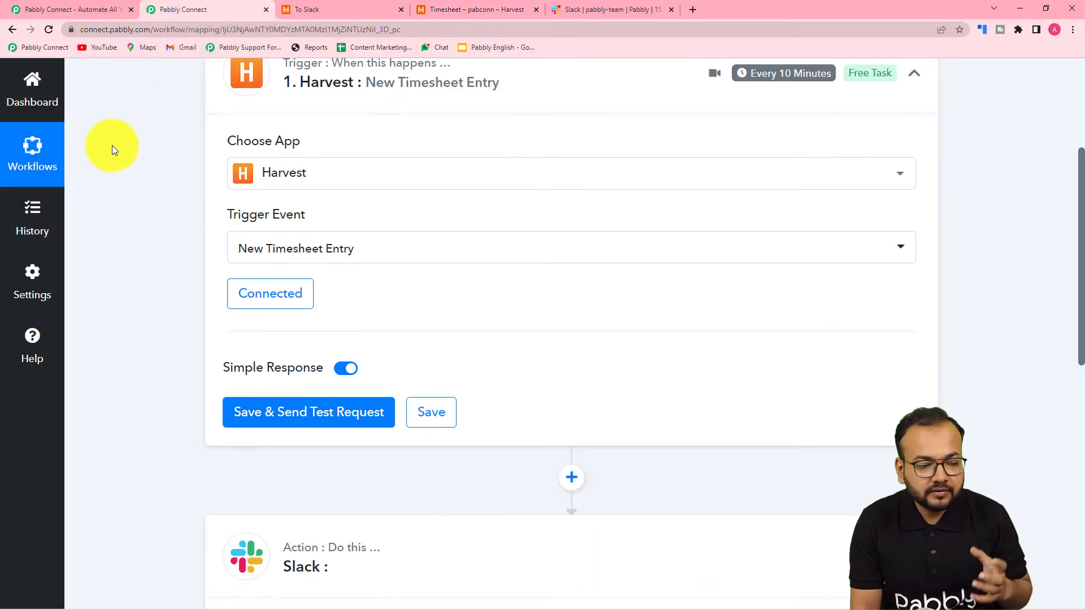
- Save the Harvest New Timesheet Entry trigger and send a test request to fetch the new time entry
scroll(94, 222, "down", 4)
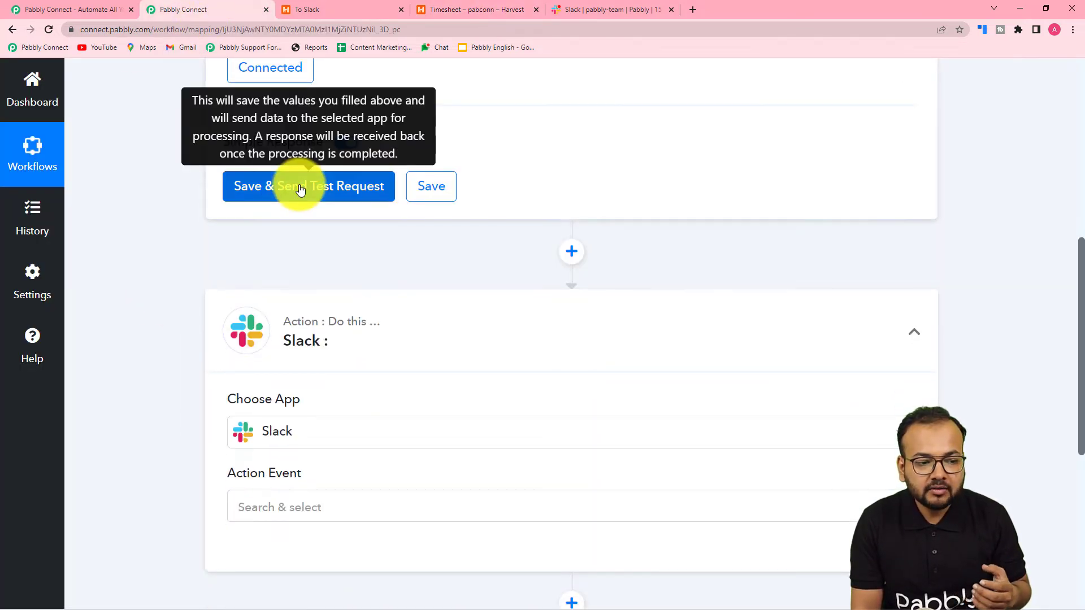
left_click(290, 186)
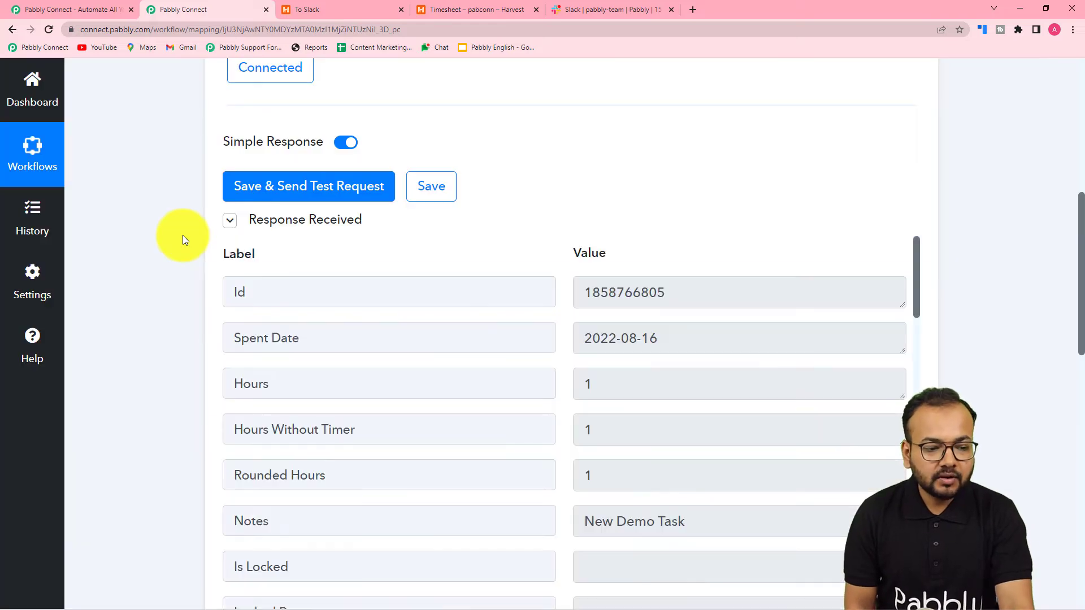
- Examine the trigger's received response for the time entry's date, hours, notes, client, project and task details
scroll(182, 235, "down", 4)
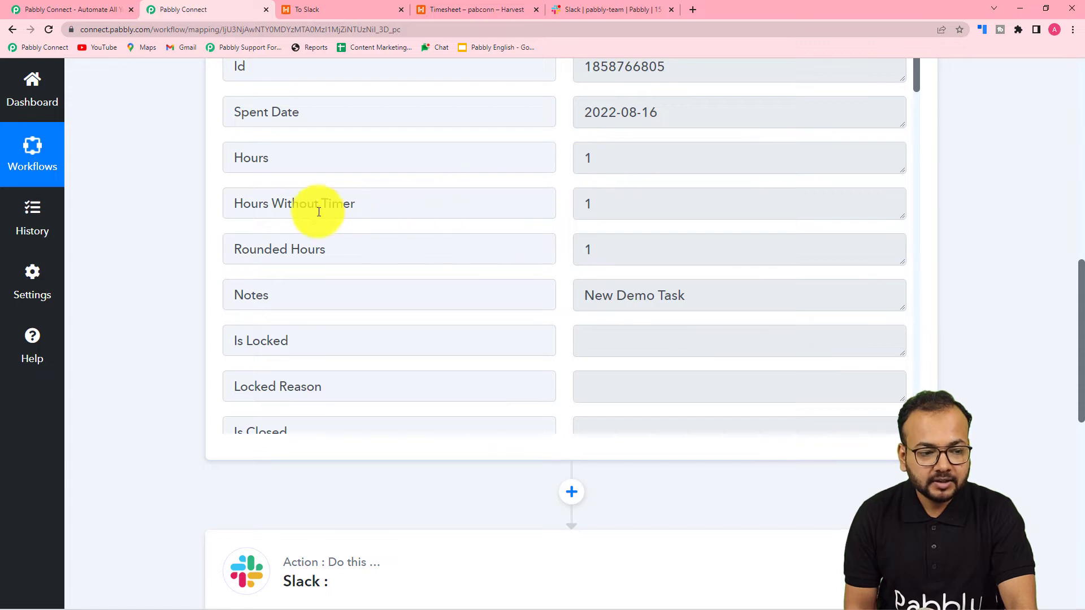
scroll(318, 212, "down", 2)
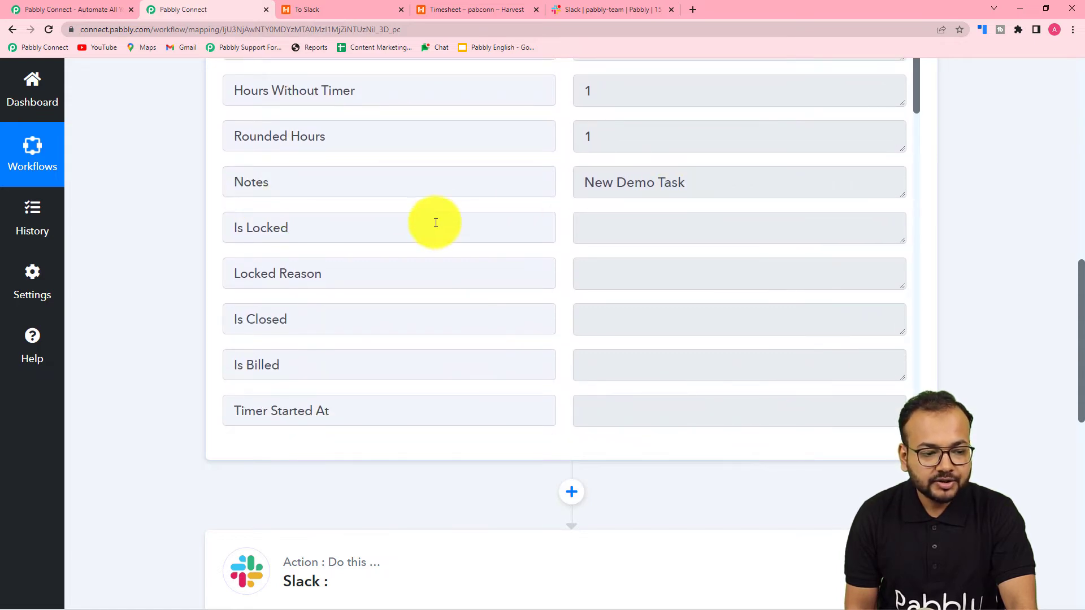
scroll(436, 222, "down", 10)
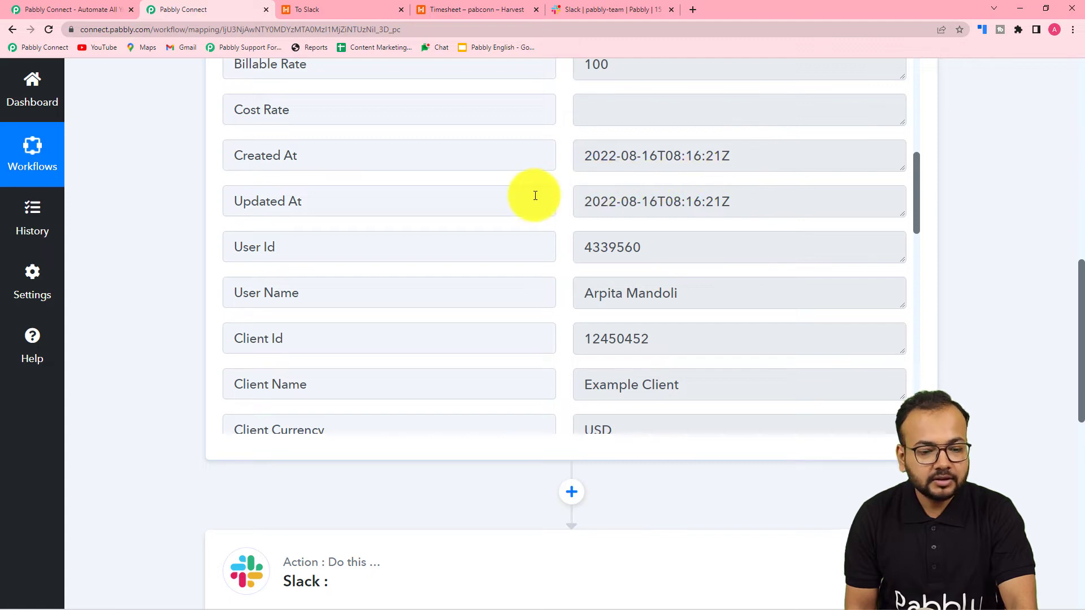
scroll(528, 196, "down", 3)
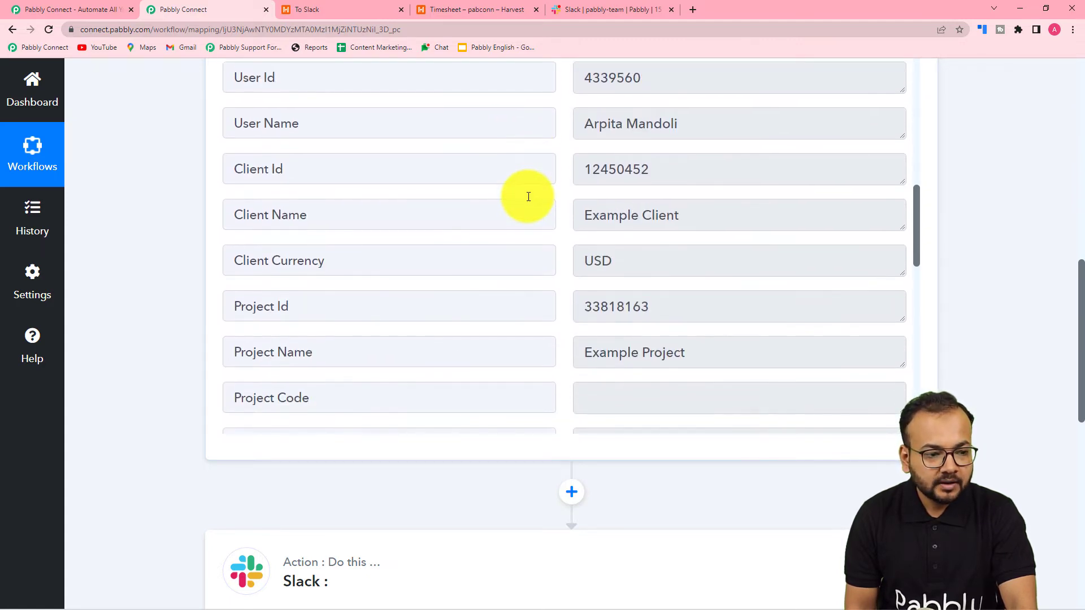
scroll(442, 222, "down", 1)
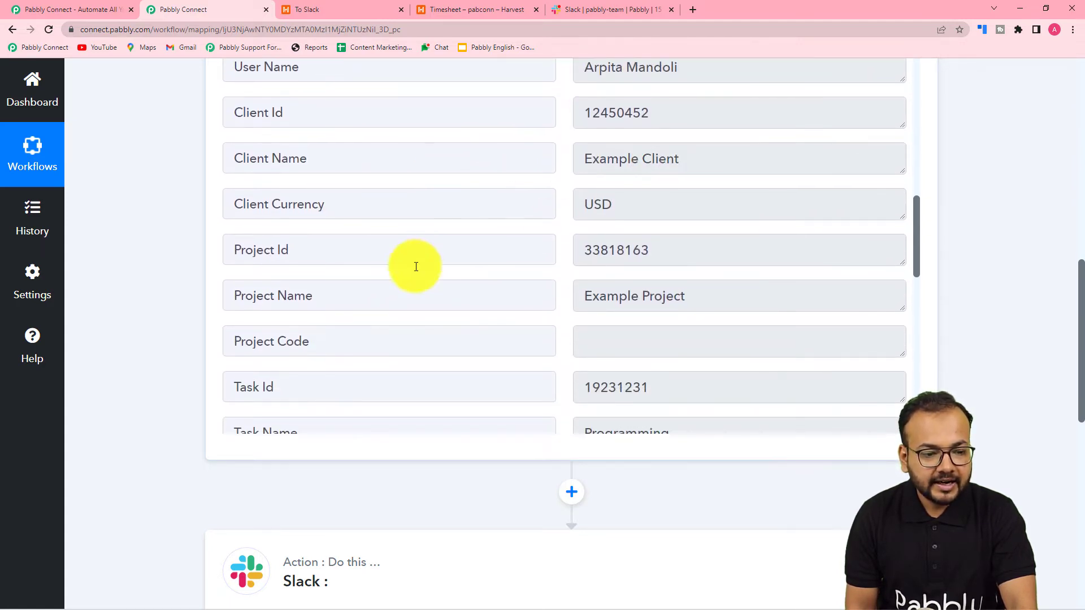
scroll(399, 243, "down", 2)
scroll(569, 218, "down", 2)
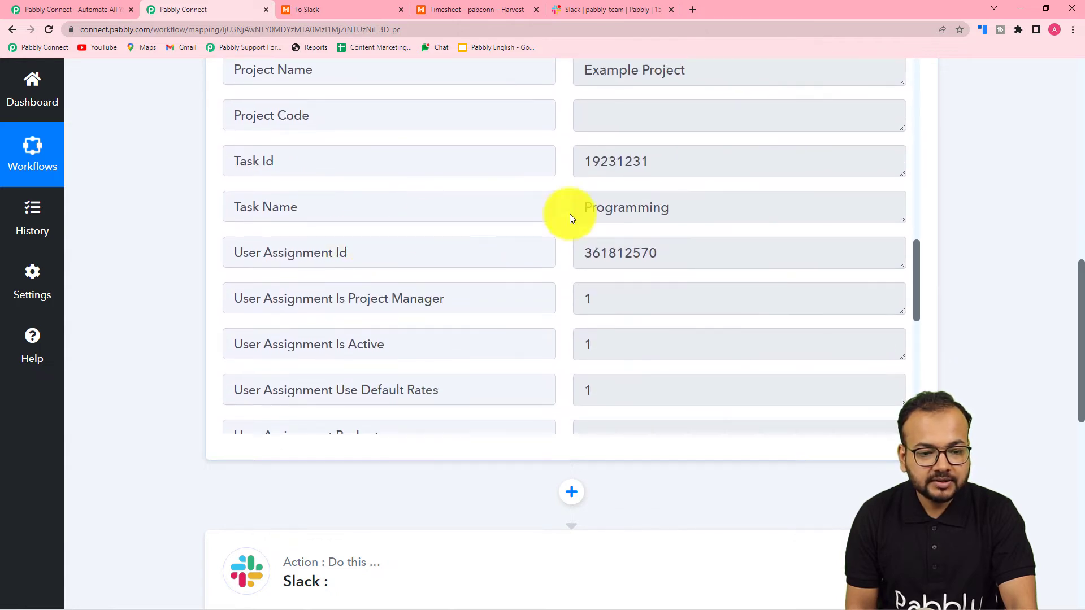
scroll(491, 262, "down", 3)
scroll(491, 262, "down", 7)
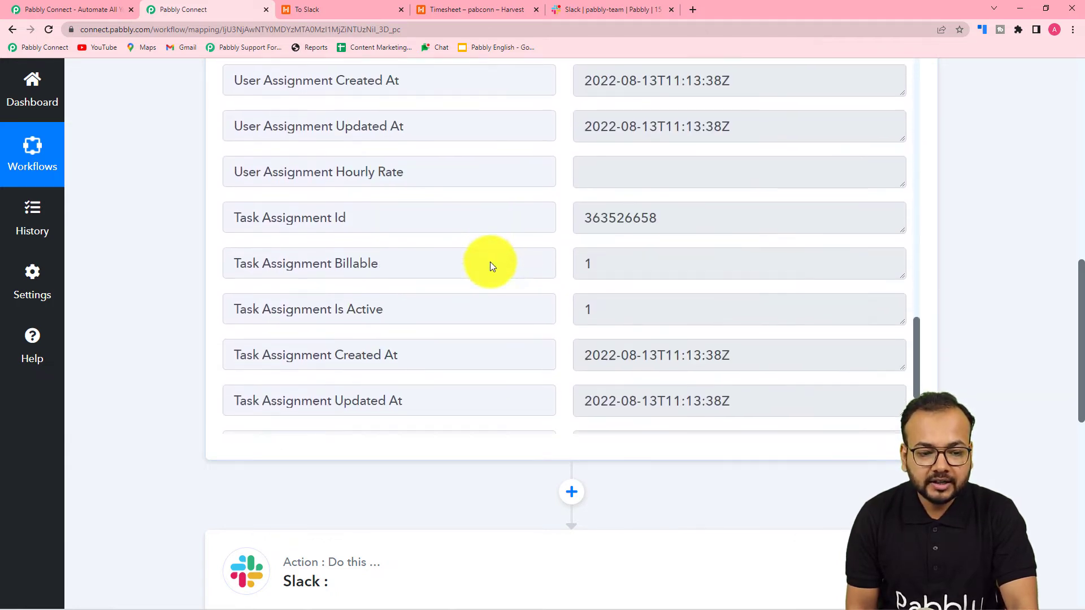
scroll(490, 262, "down", 3)
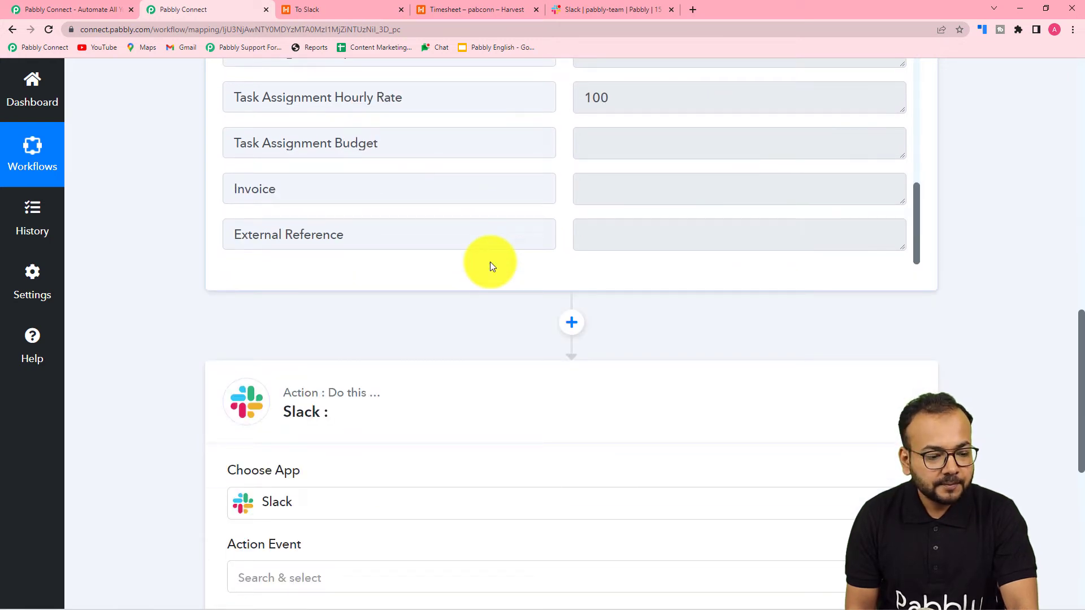
- Set the Slack action event to Send Channel Message and start connecting Slack through a new connection
scroll(490, 262, "down", 6)
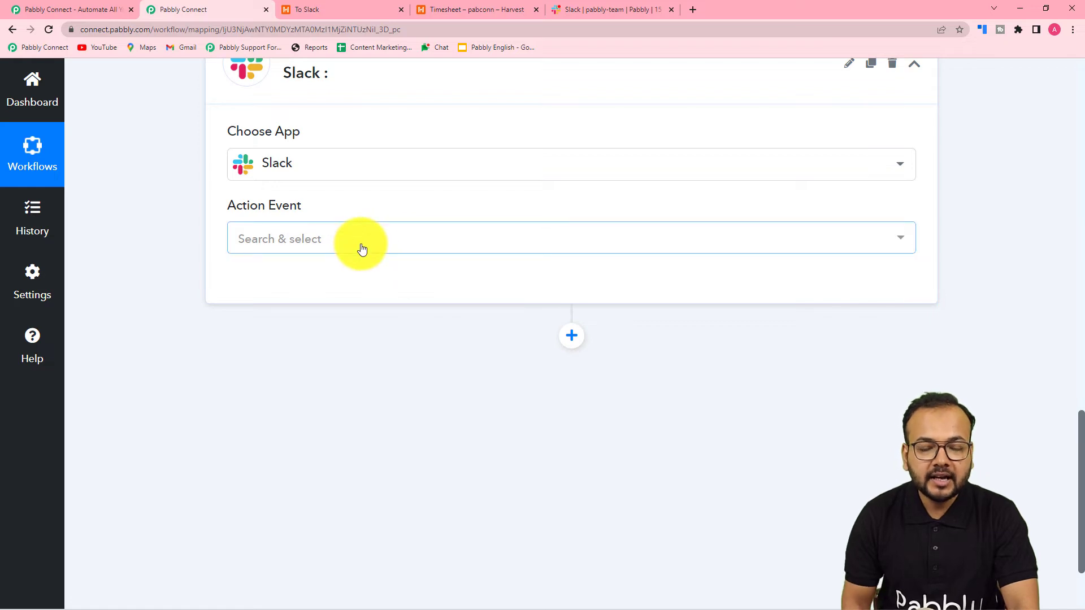
left_click(249, 236)
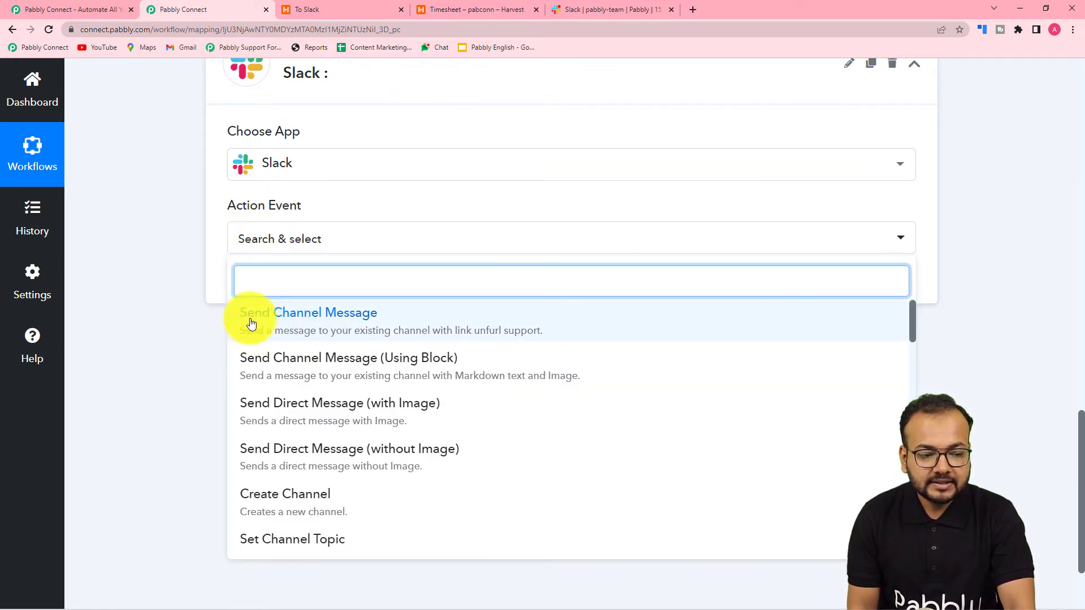
left_click(327, 325)
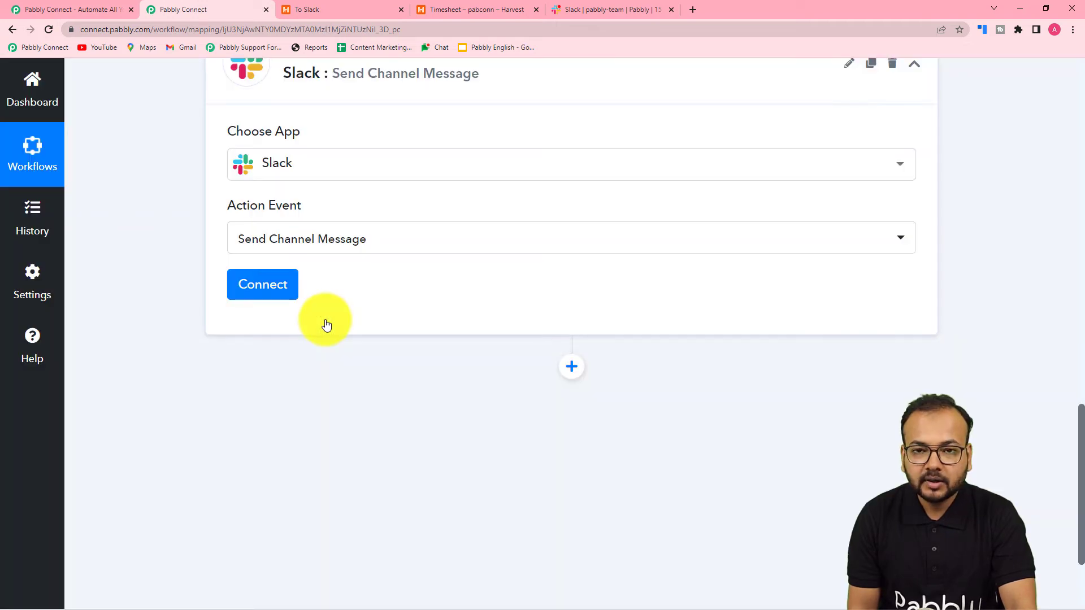
left_click(280, 295)
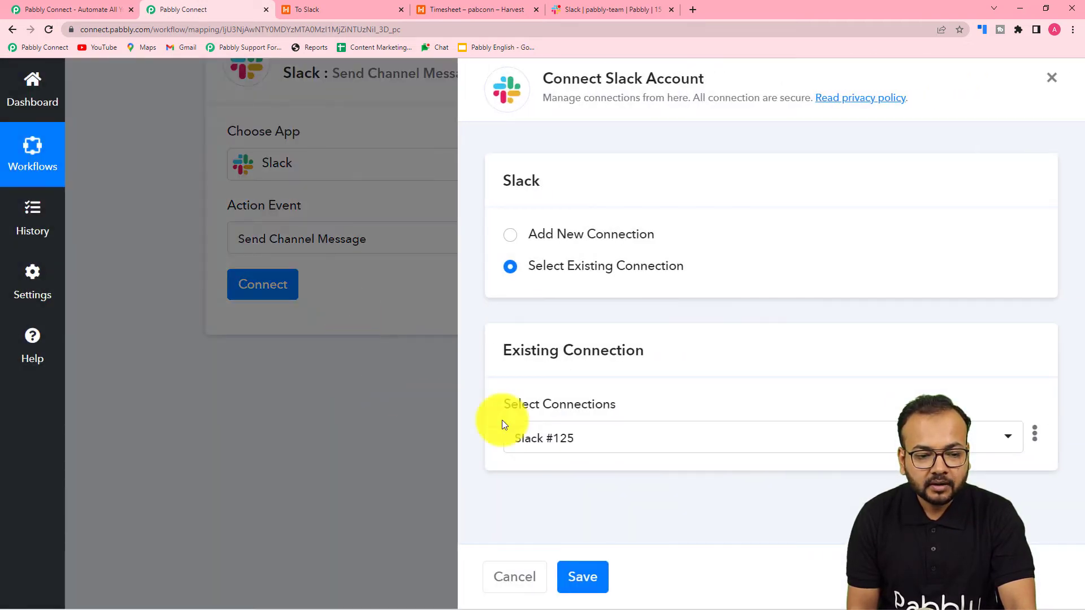
left_click(509, 236)
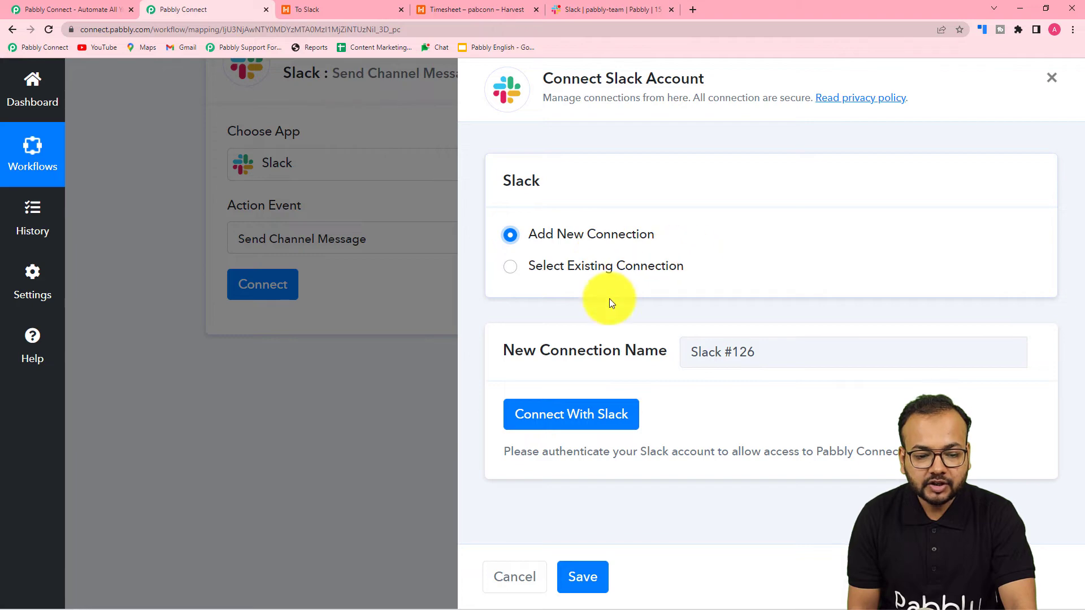
left_click(566, 414)
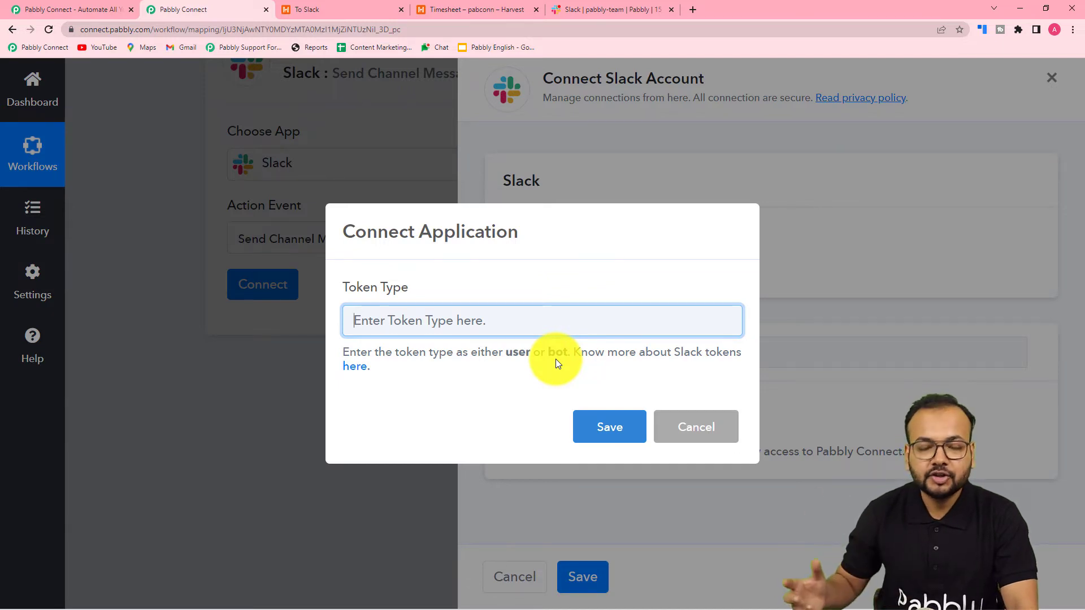
- Open the linked Slack token help page, compare the user and bot token permissions, and return to the workflow
left_click(348, 370)
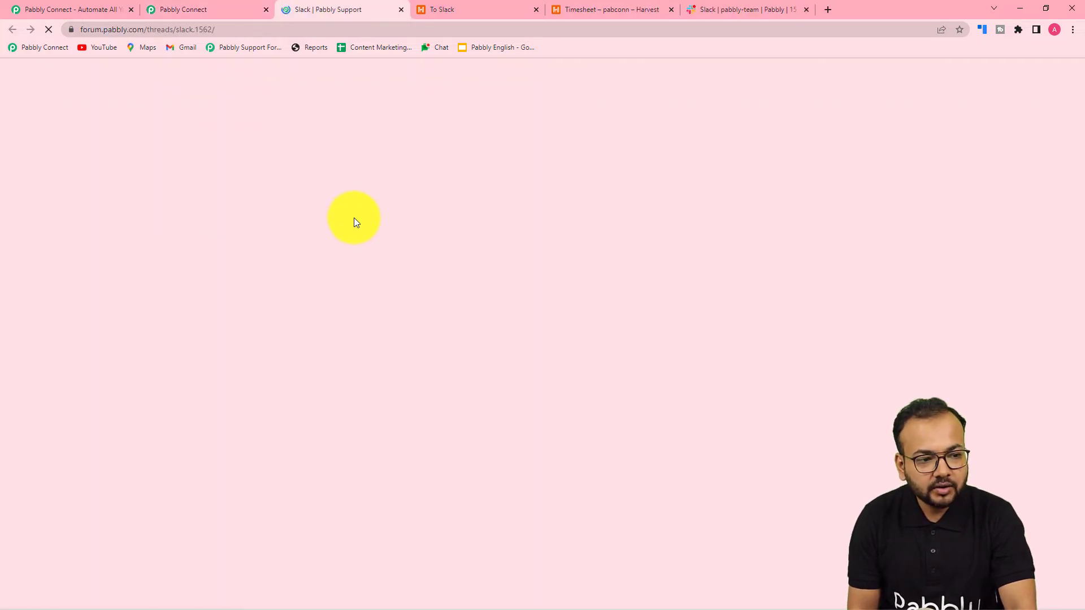
scroll(357, 221, "down", 4)
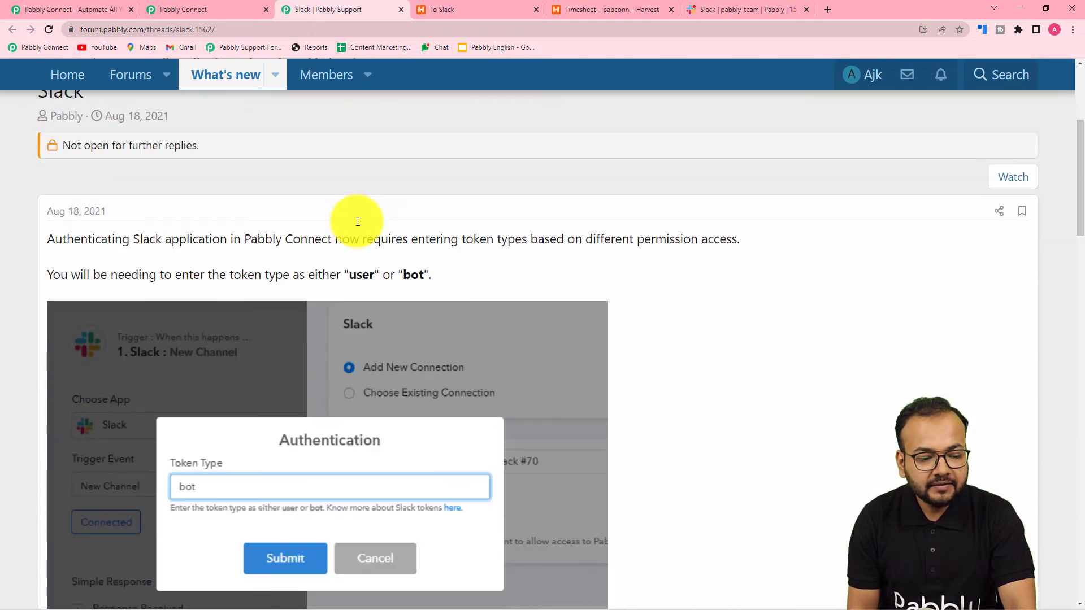
scroll(357, 221, "down", 5)
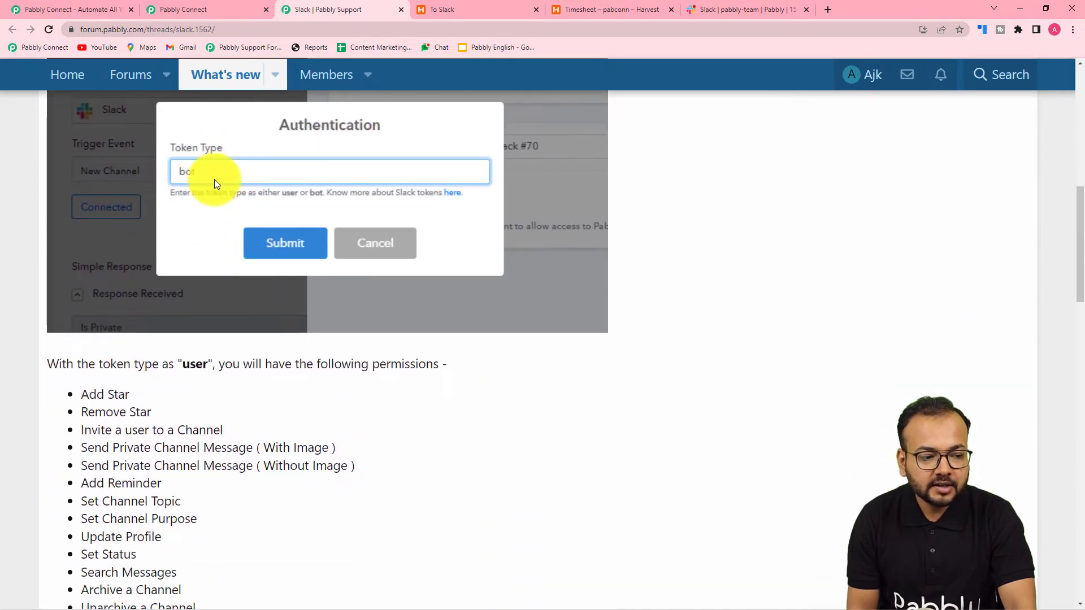
scroll(225, 206, "down", 3)
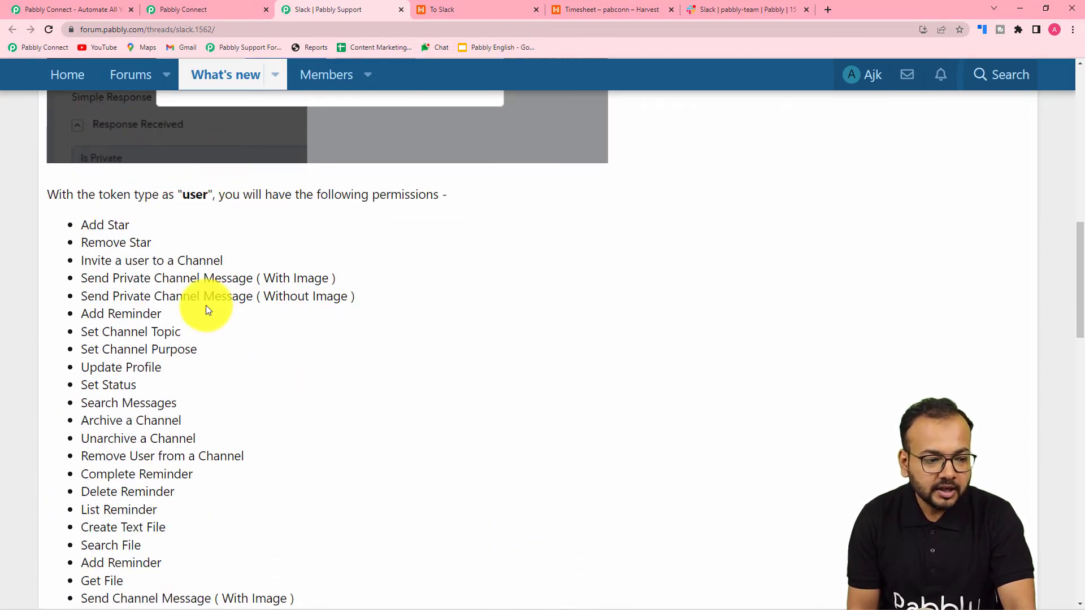
scroll(140, 205, "down", 3)
scroll(121, 452, "down", 8)
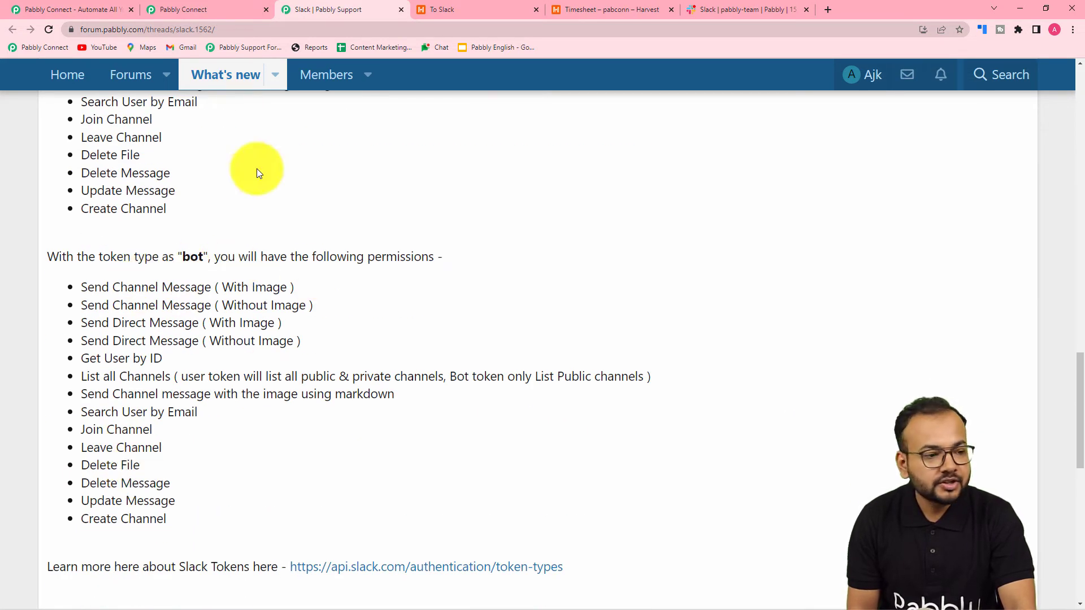
left_click(205, 7)
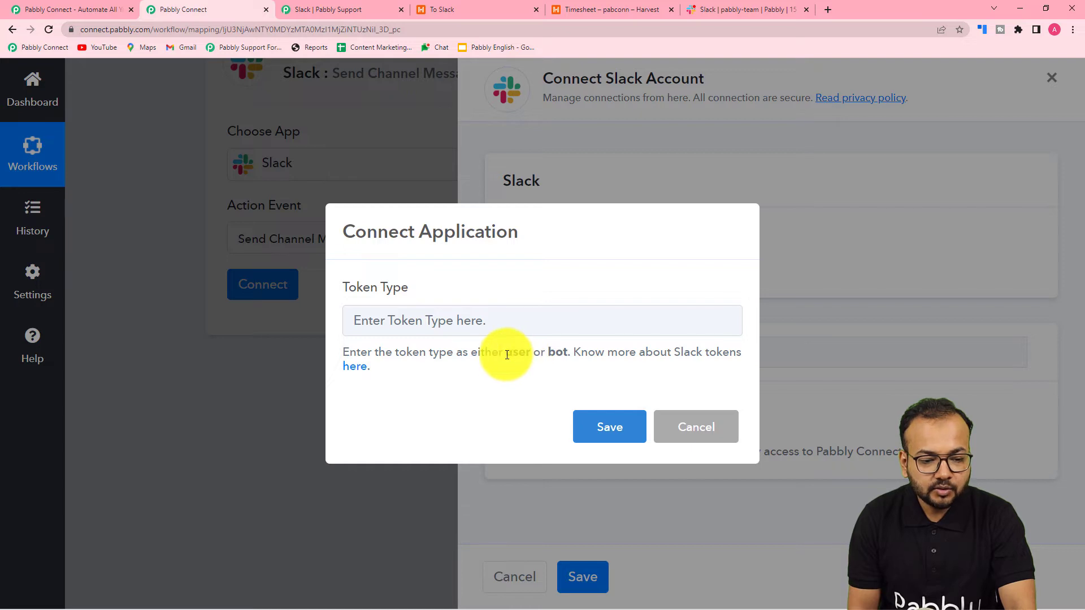
- Set the Slack connection's token type to "user" and save it
left_click_drag(506, 353, 531, 353)
key("ctrl+c")
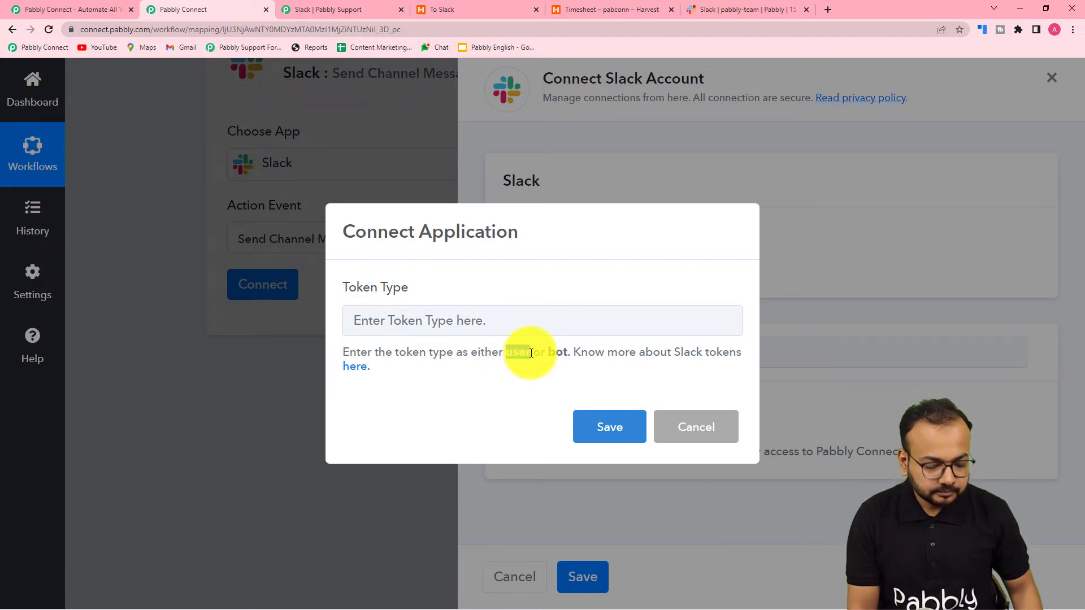
right_click(527, 354)
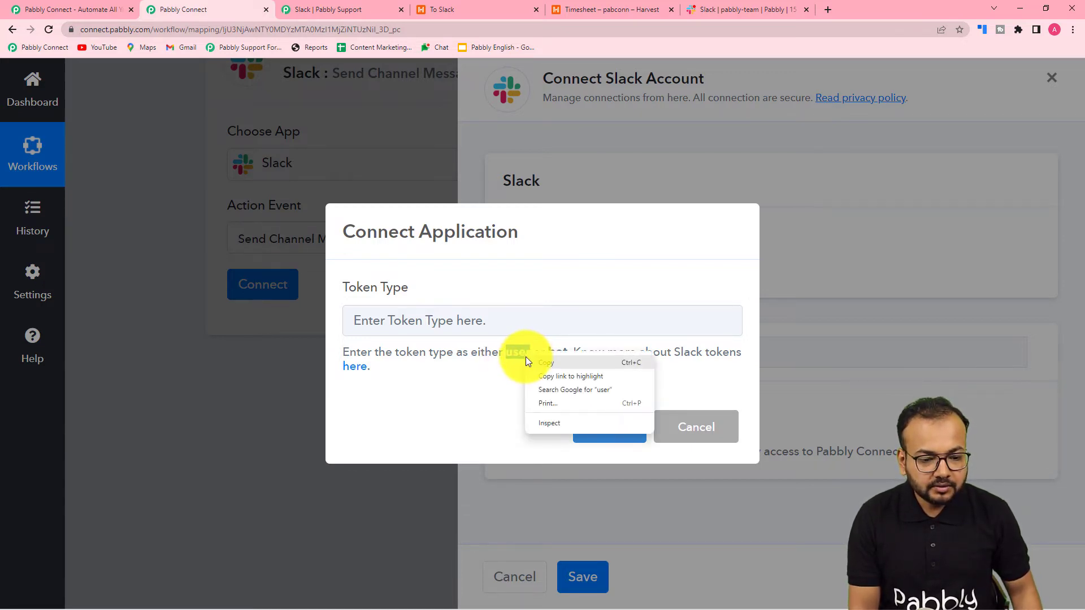
left_click(541, 366)
right_click(435, 322)
left_click(459, 414)
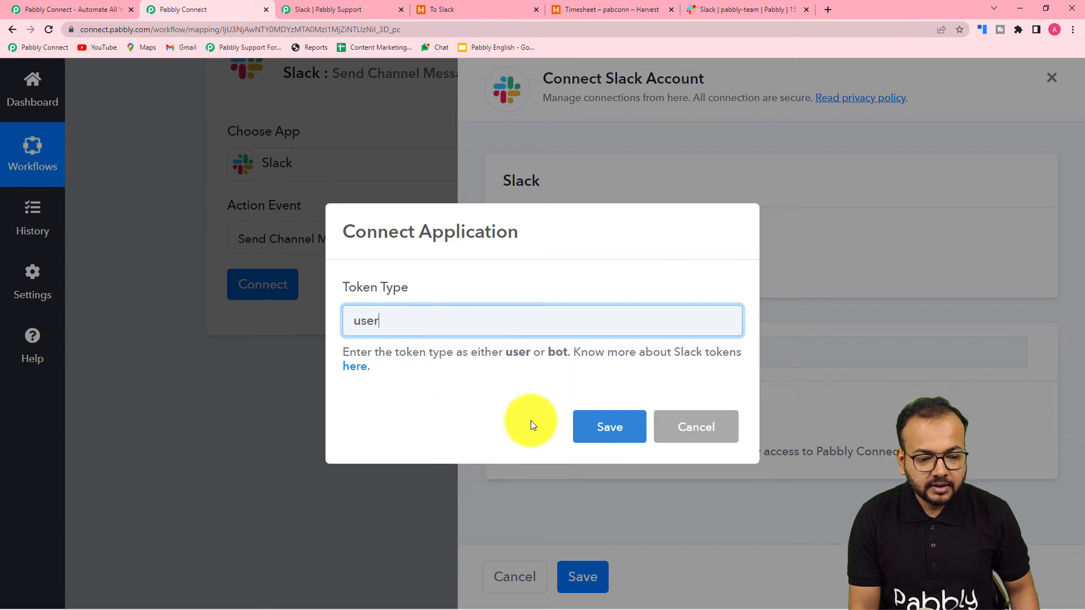
left_click(610, 437)
left_click(512, 416)
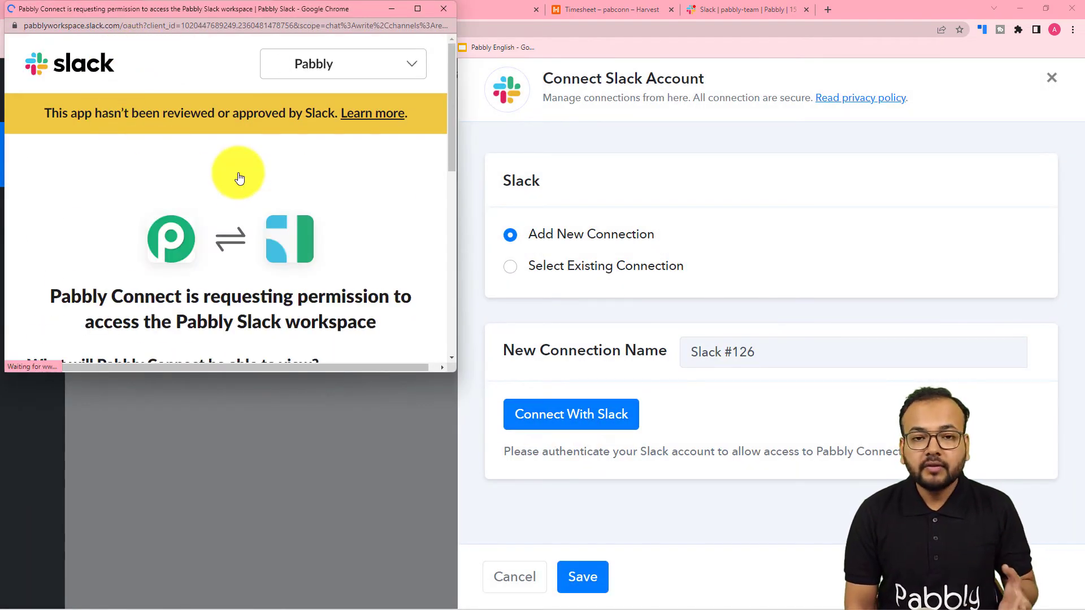
- Review the requested permissions and allow Pabbly Connect to access the Pabbly Slack workspace
scroll(238, 176, "down", 3)
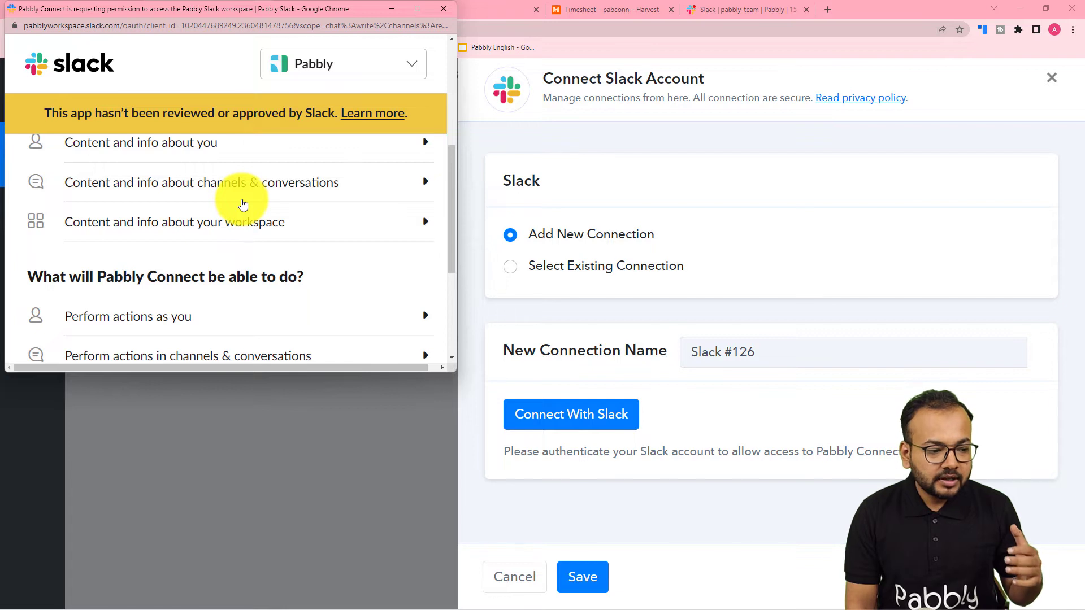
scroll(243, 203, "down", 4)
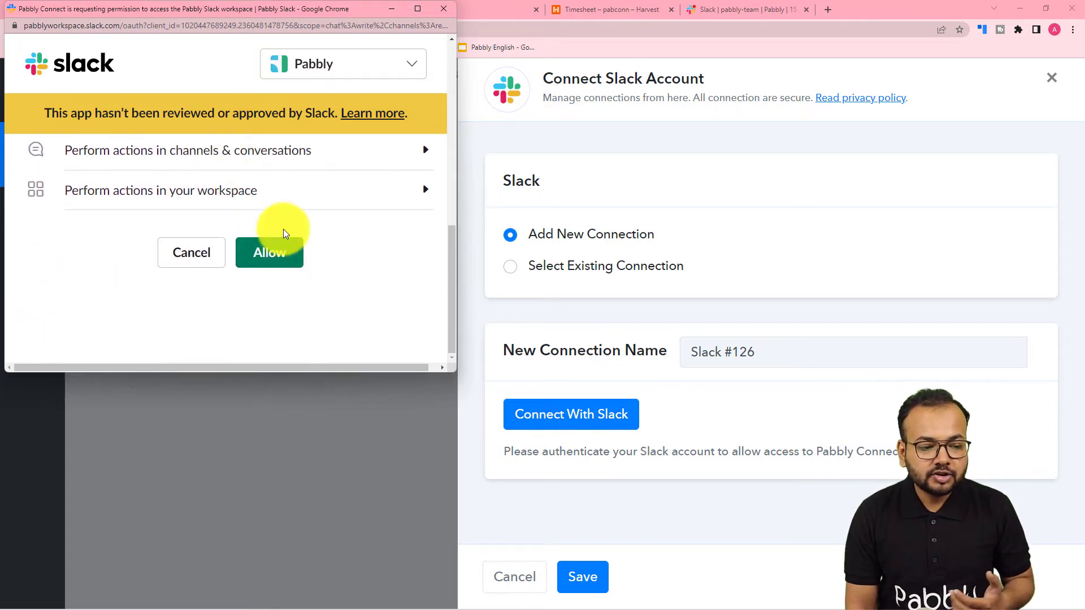
left_click(268, 251)
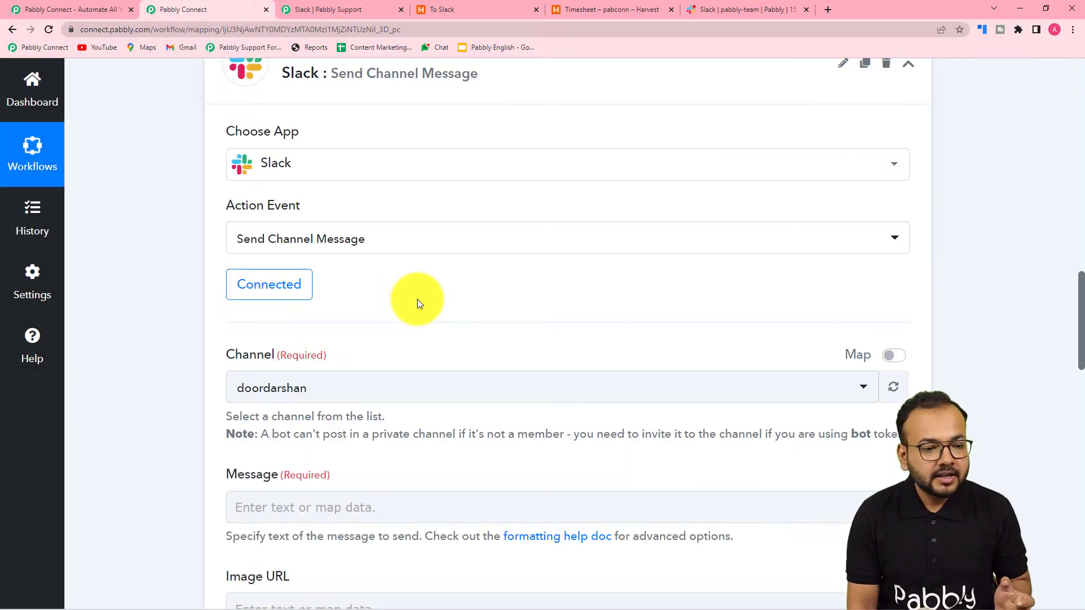
- Check the target channel in Slack, return to the workflow, and set the message's Channel to pabbly-team
scroll(416, 300, "down", 2)
left_click(755, 9)
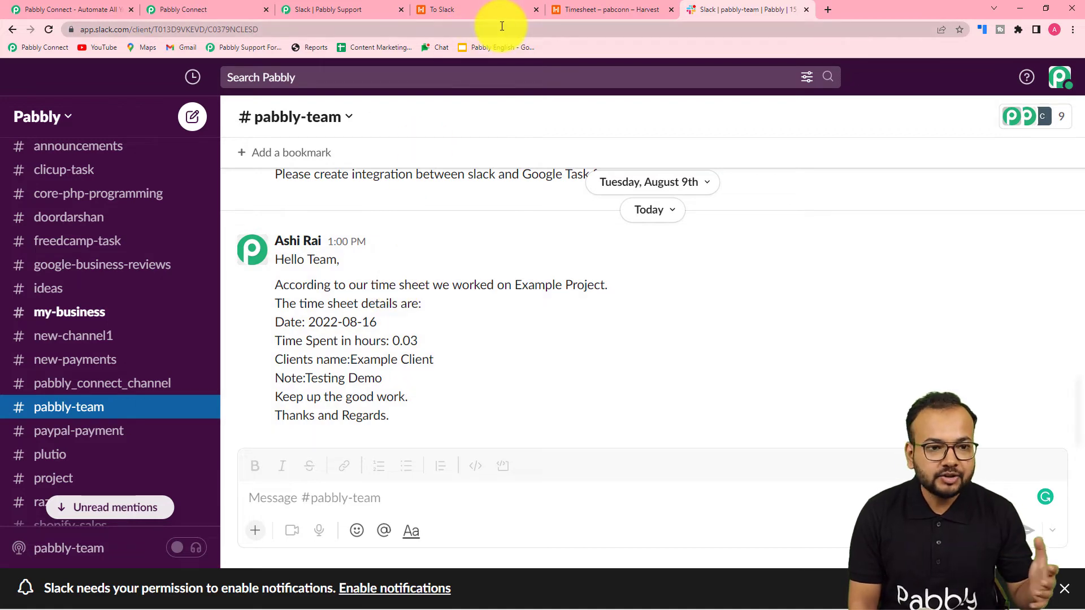
left_click(198, 9)
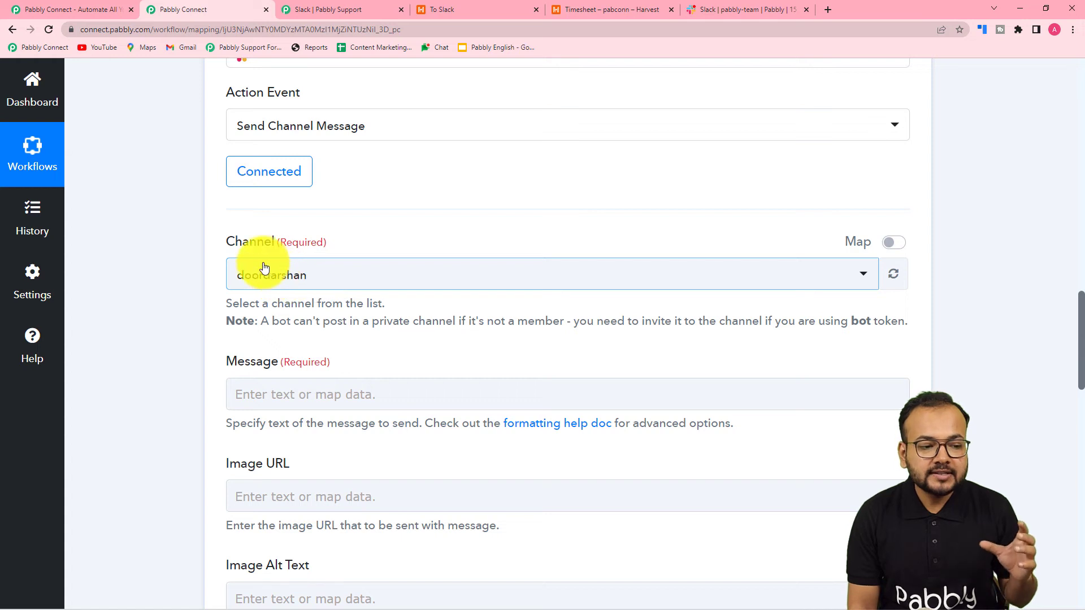
left_click(304, 272)
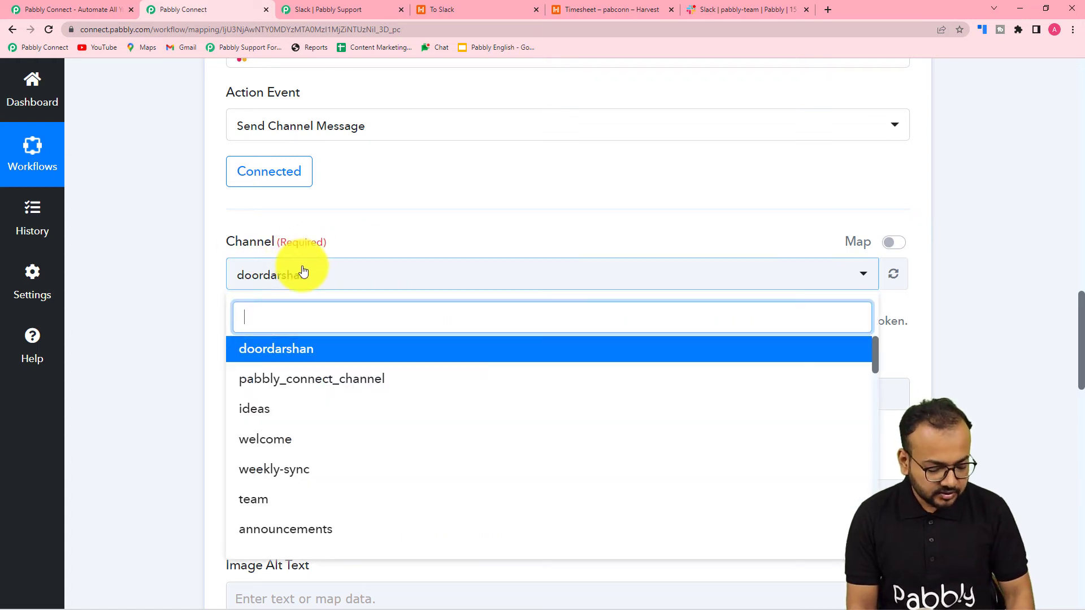
type("pabb")
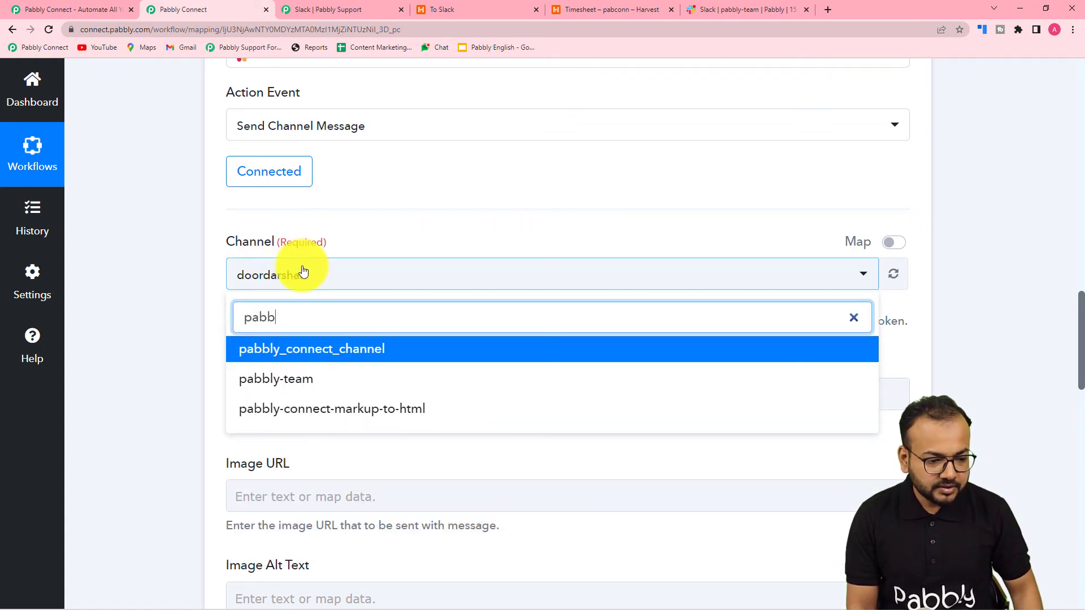
left_click(277, 378)
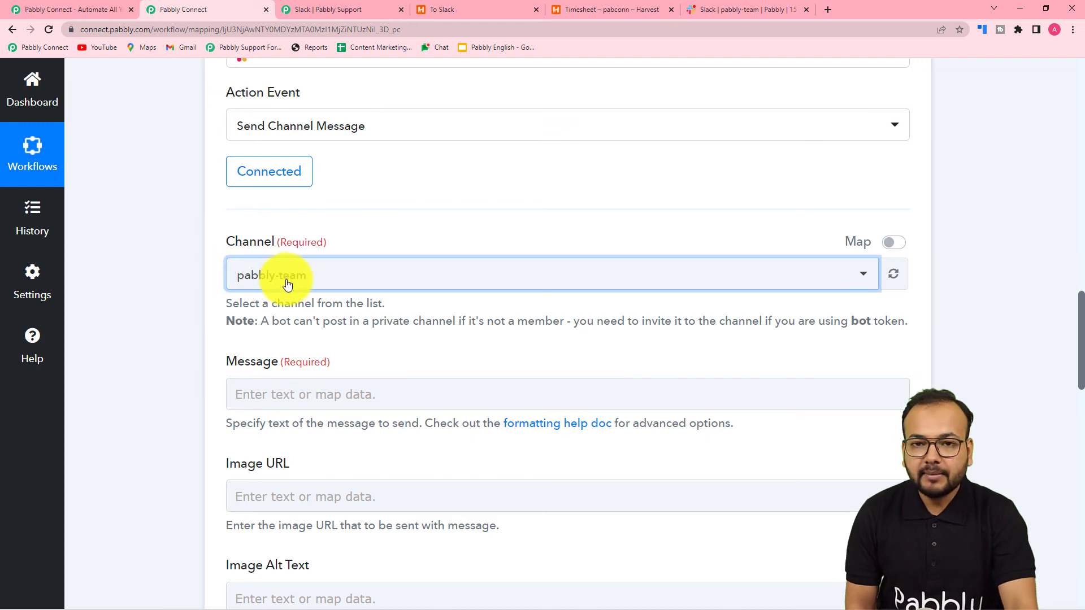
scroll(286, 282, "down", 3)
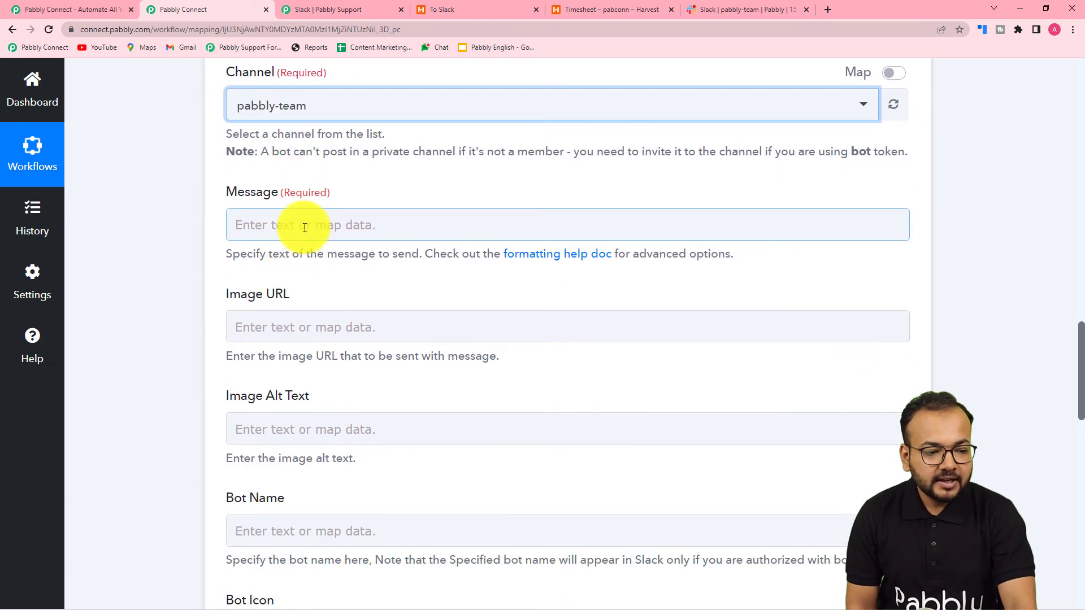
- Write a "Hello Team," message announcing the new timesheet entry, with Date of work, Time Spent, Clients Name and Notes labels and a "Thanks and Regards." closing
left_click(302, 226)
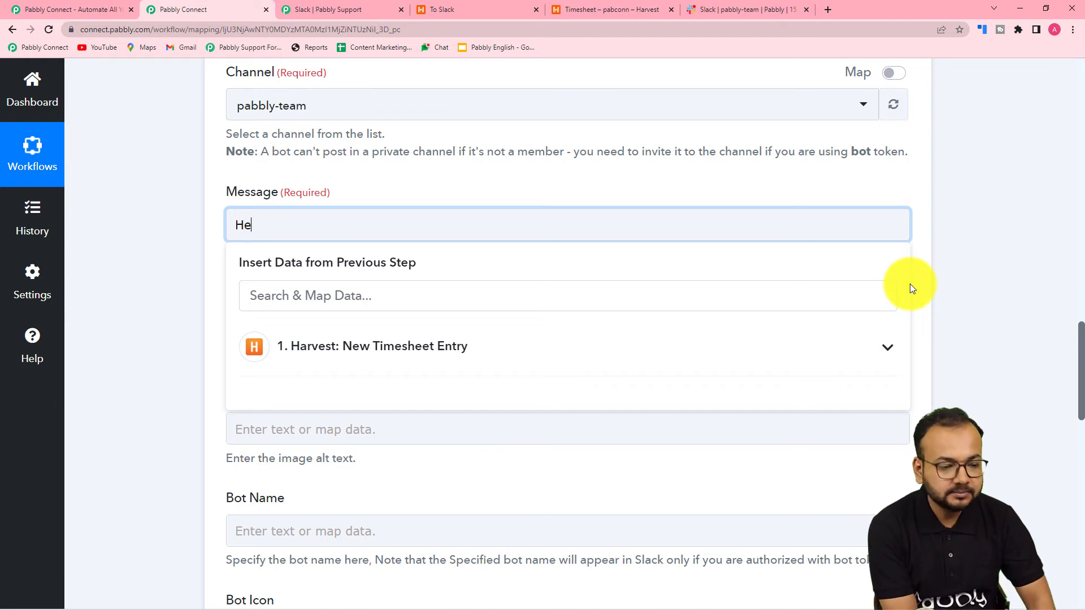
type("Hello")
type("Team, We got a new entry in our timesheet for . The details of Timesheet entry are as follows: Date of work: Time Spent: Clients Name: Notes:  Keep up the good work. Thanks and Regards.")
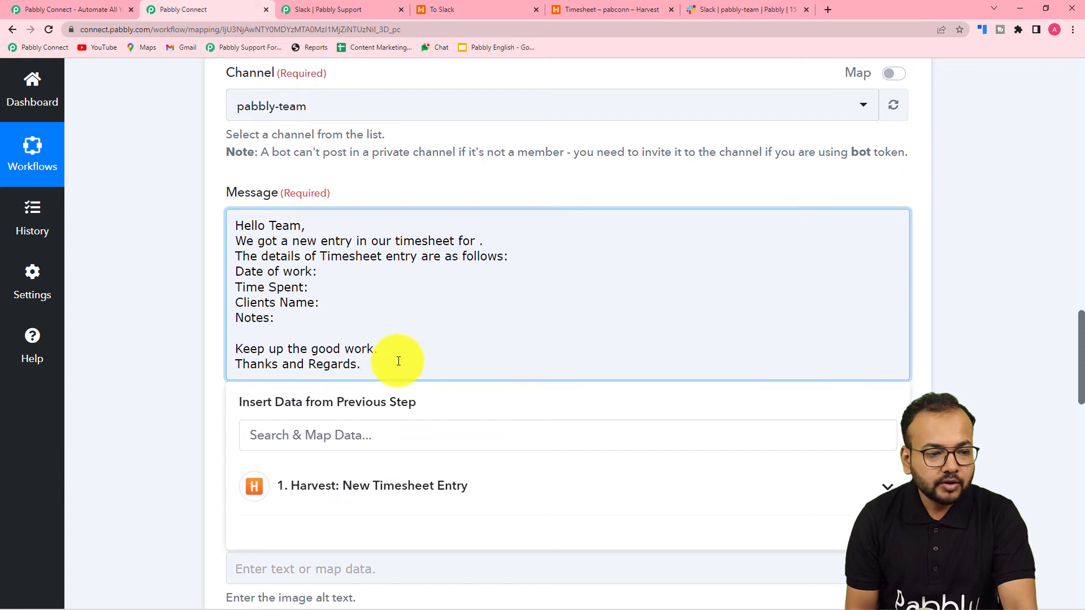
- Review the fields in the Harvest trigger's received response and return to the Slack message
scroll(398, 360, "up", 15)
scroll(398, 361, "up", 15)
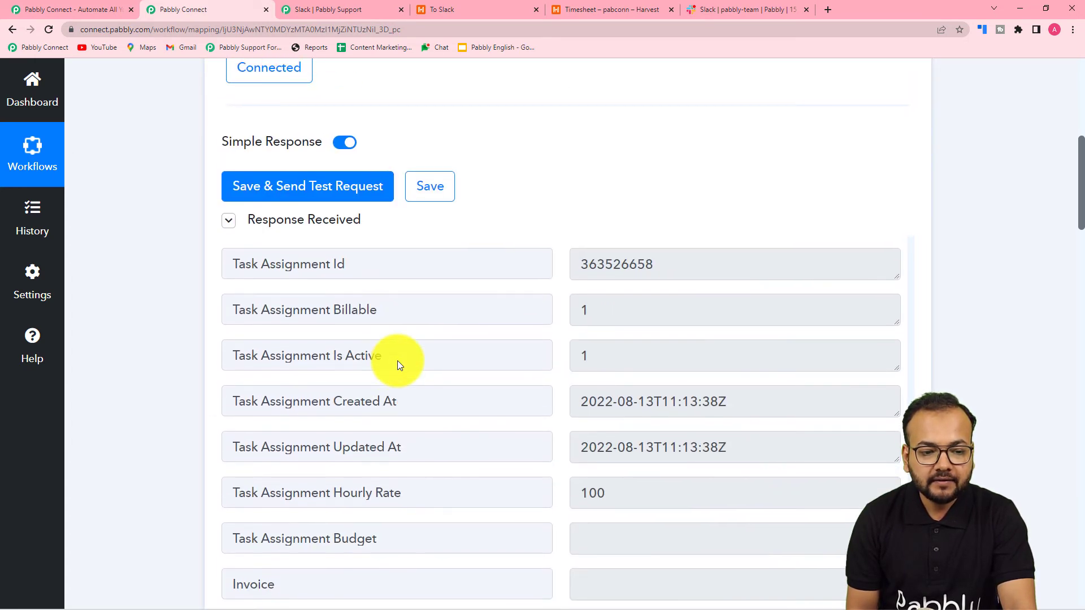
scroll(357, 378, "up", 15)
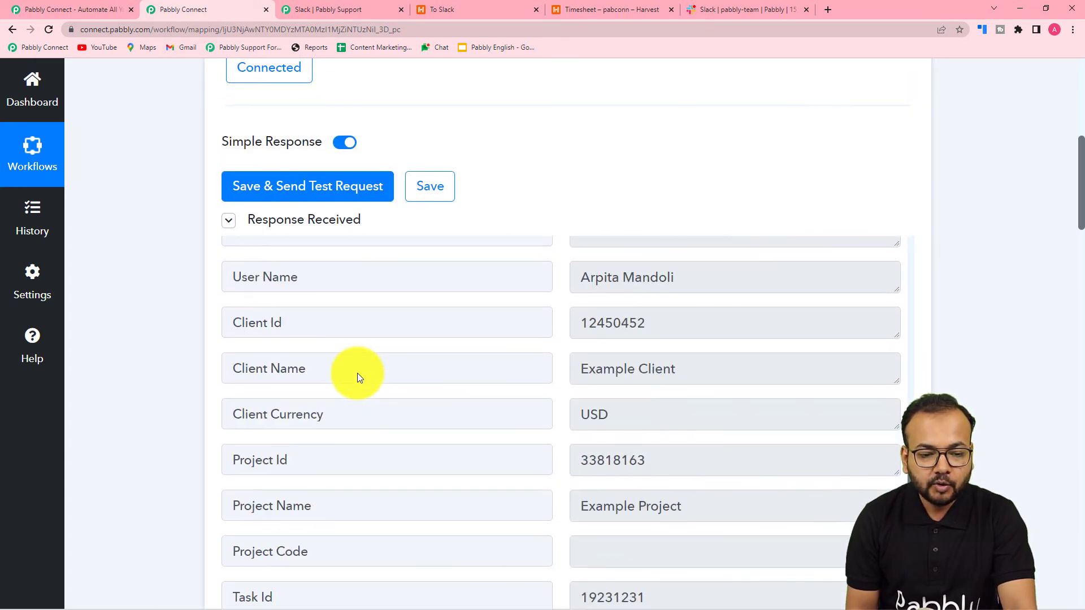
scroll(357, 373, "up", 5)
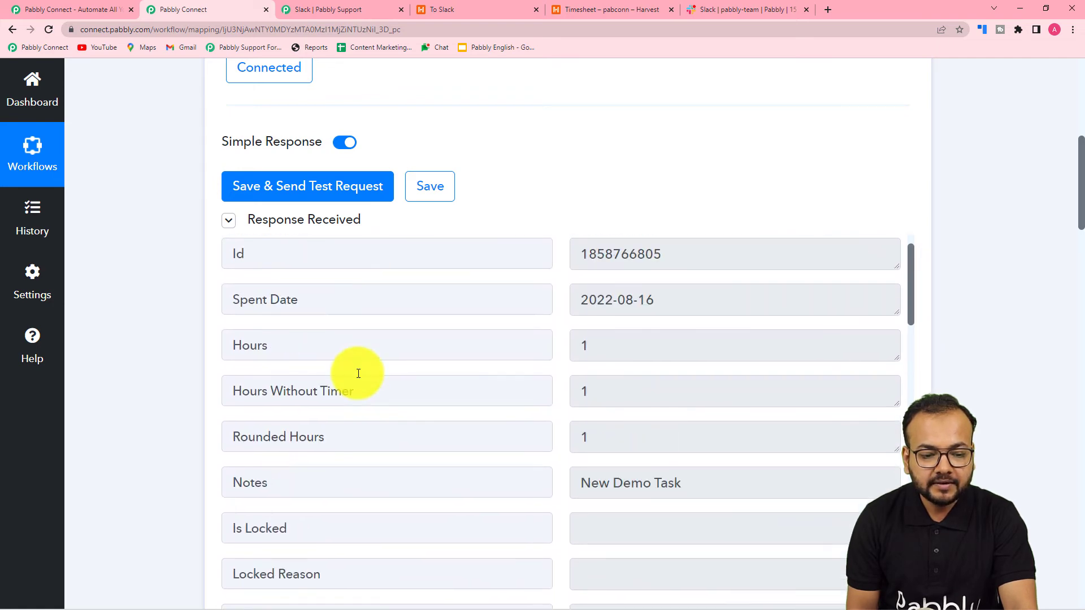
scroll(310, 362, "down", 3)
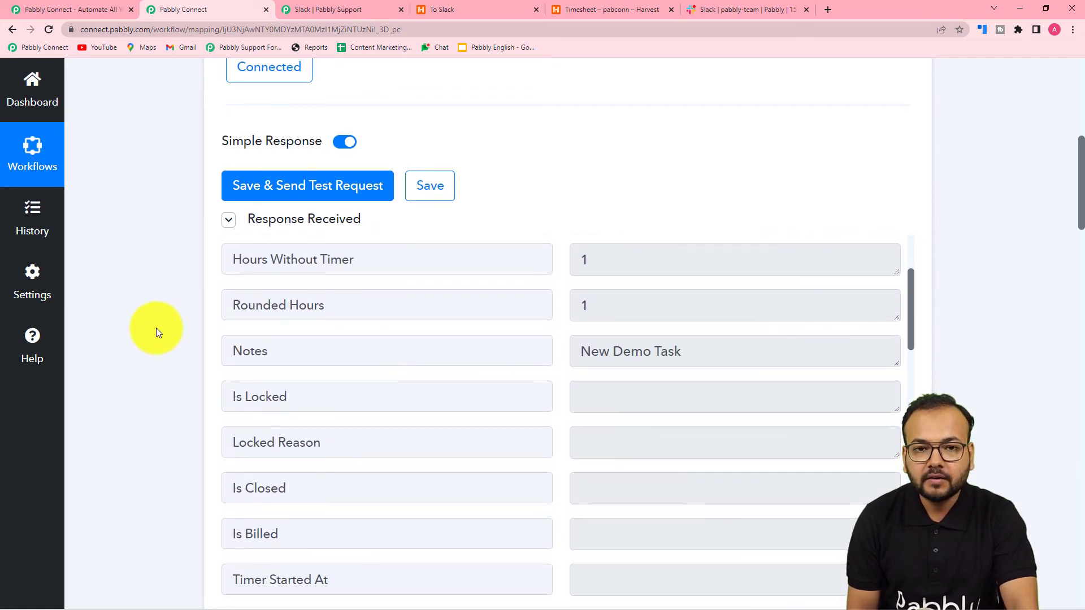
scroll(156, 328, "down", 12)
scroll(156, 328, "down", 10)
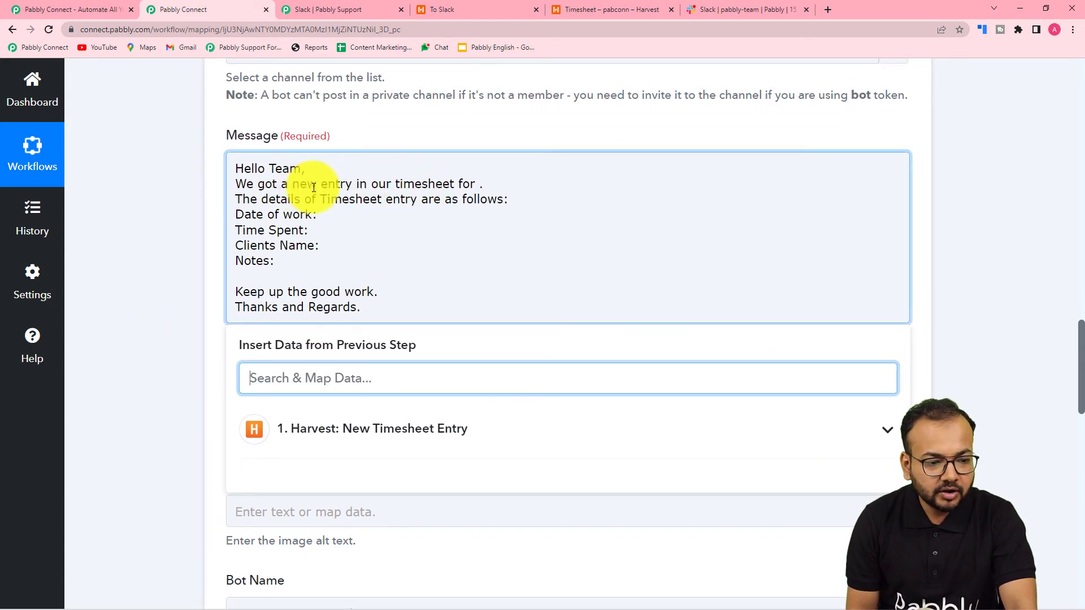
- Insert the Harvest Project Name field after "We got a new entry in our timesheet for" in the message
left_click(478, 184)
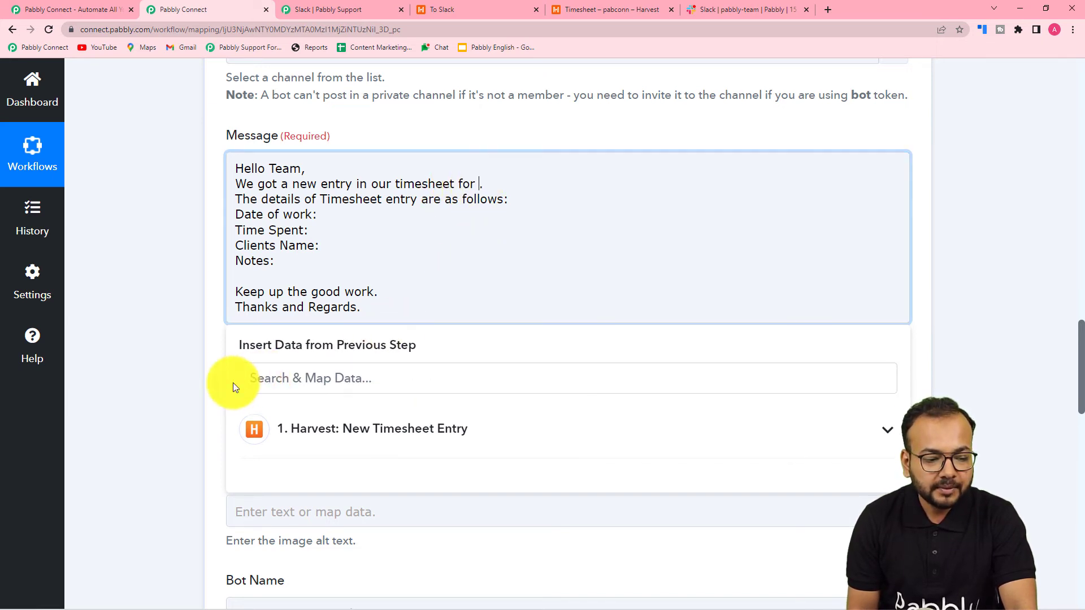
left_click(479, 185)
left_click(408, 389)
scroll(262, 439, "down", 3)
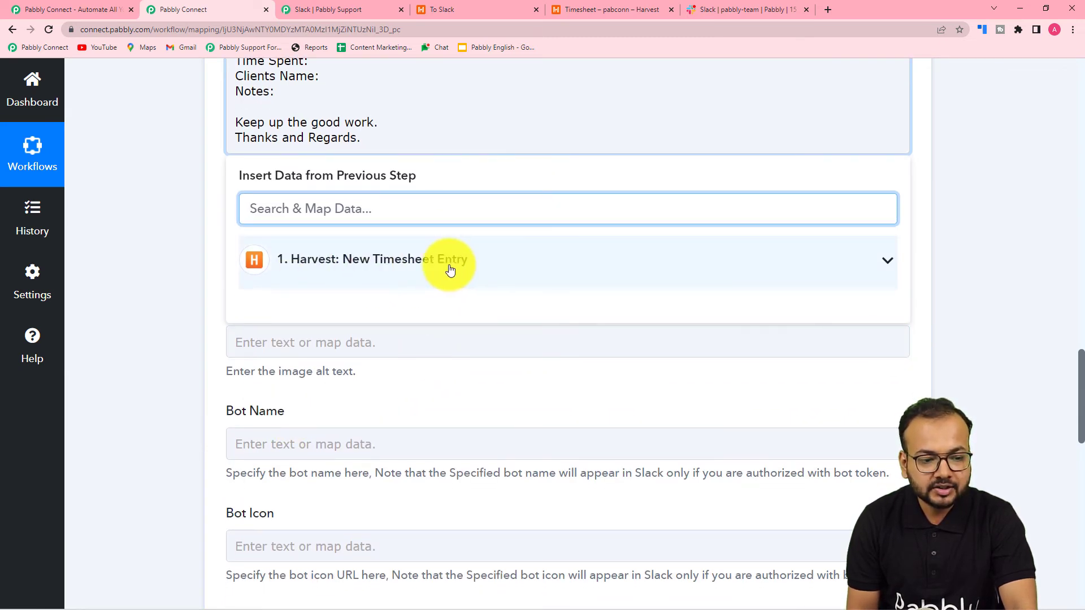
left_click(403, 278)
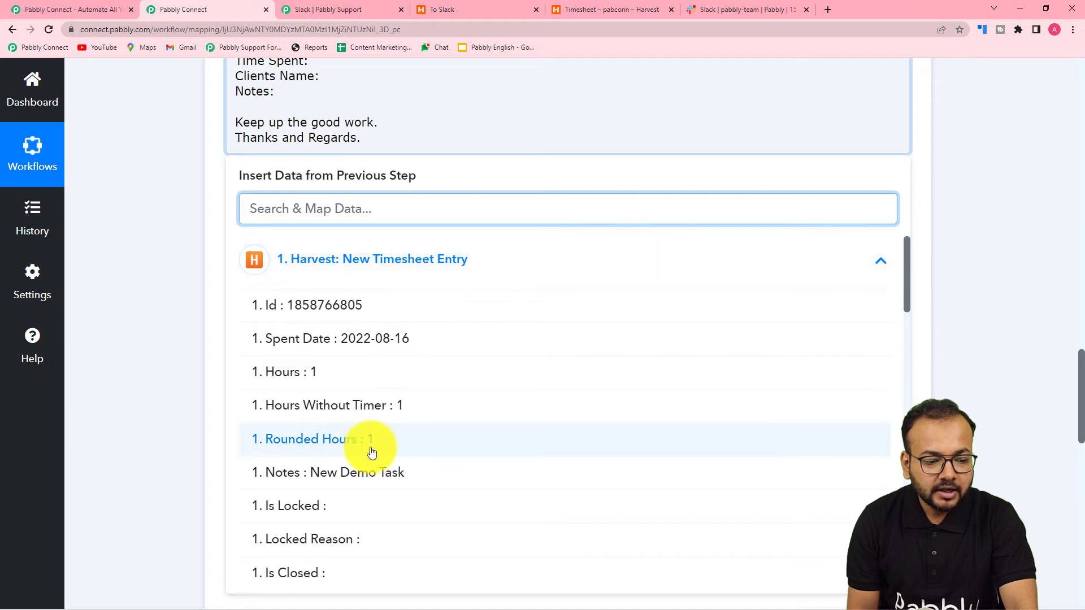
scroll(370, 450, "down", 10)
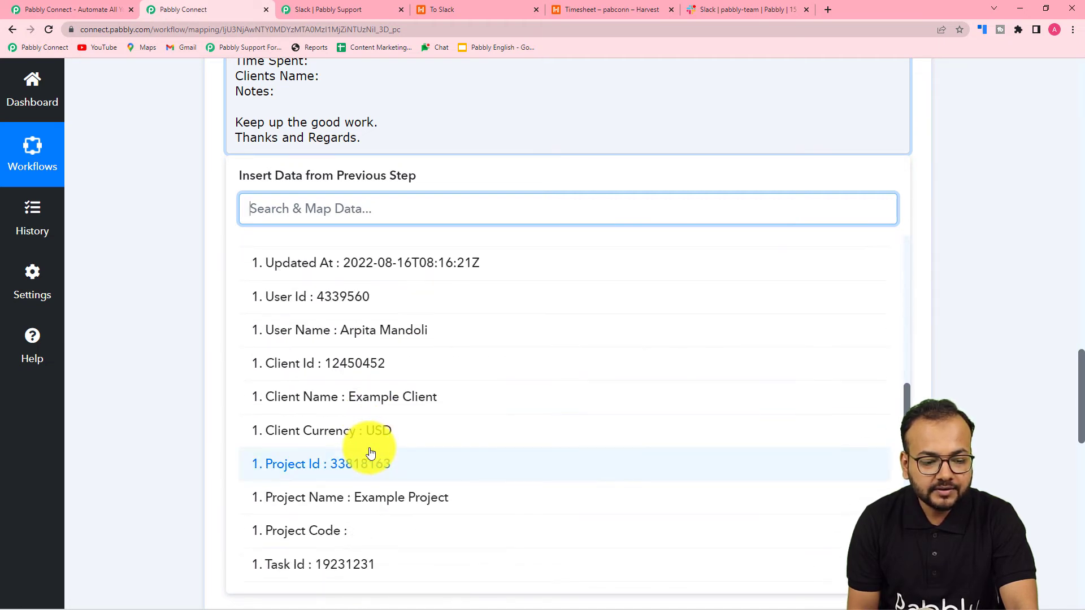
scroll(367, 449, "down", 2)
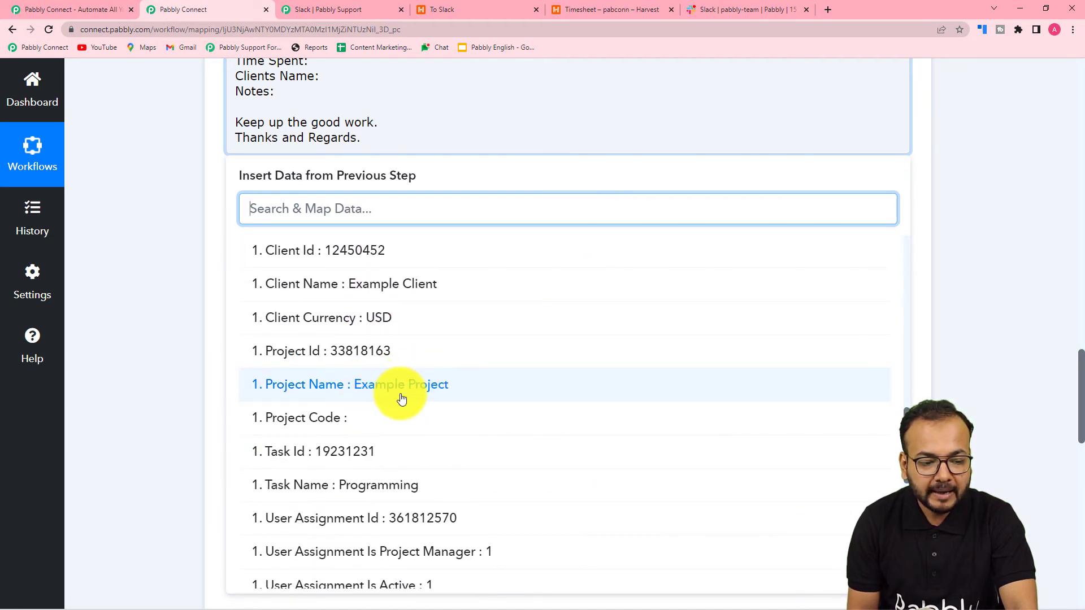
left_click(355, 389)
- Map the Harvest Spent Date field to the message's "Date of work:" line
scroll(195, 245, "up", 3)
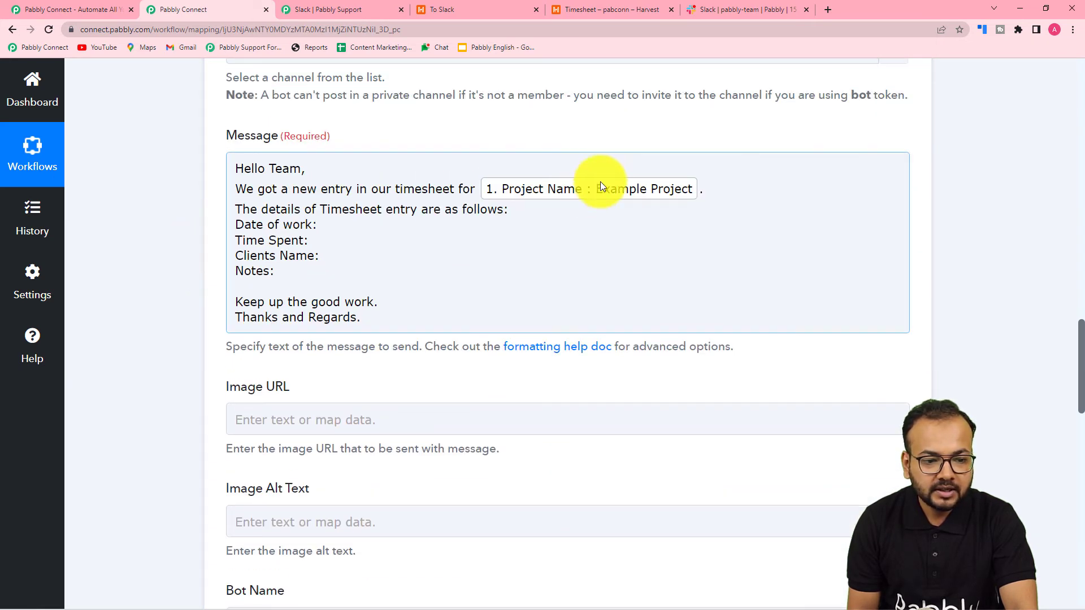
left_click(317, 225)
left_click(342, 439)
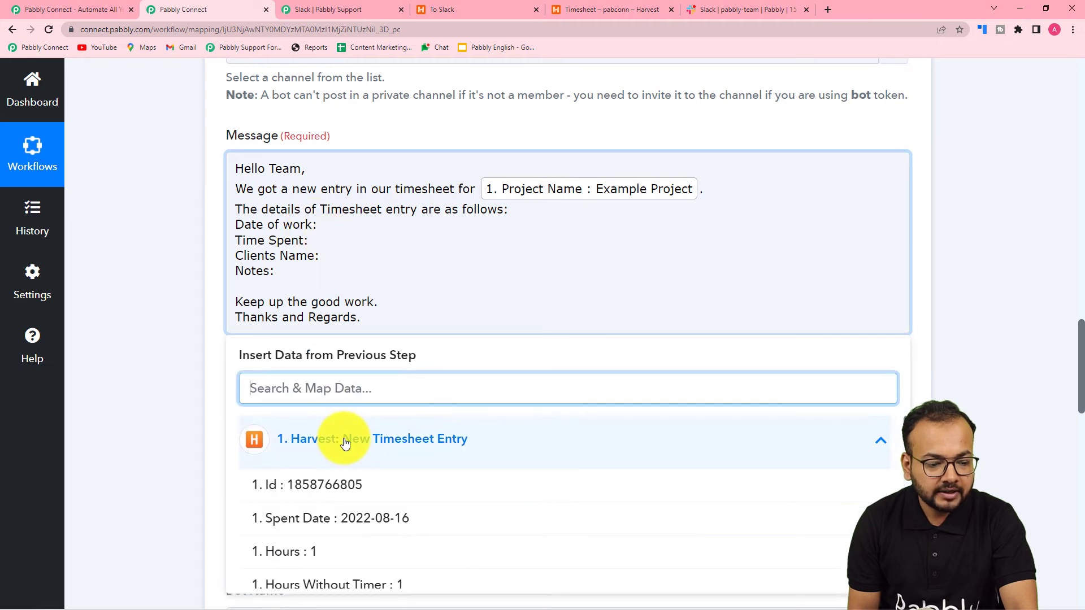
left_click(359, 525)
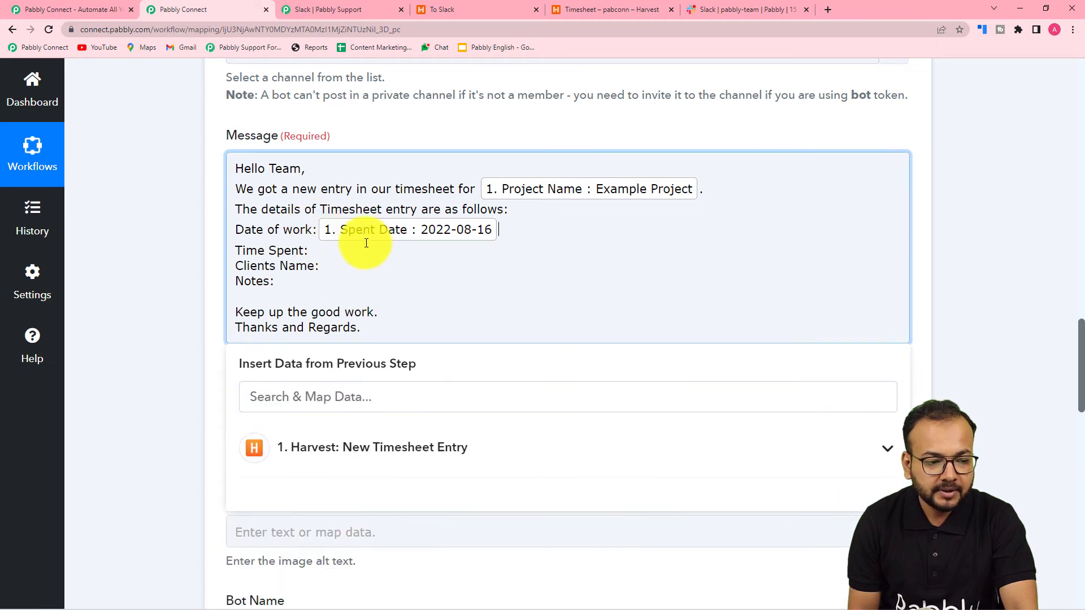
- Map the Harvest Hours field to the message's "Time Spent:" line
left_click(310, 249)
scroll(335, 395, "down", 2)
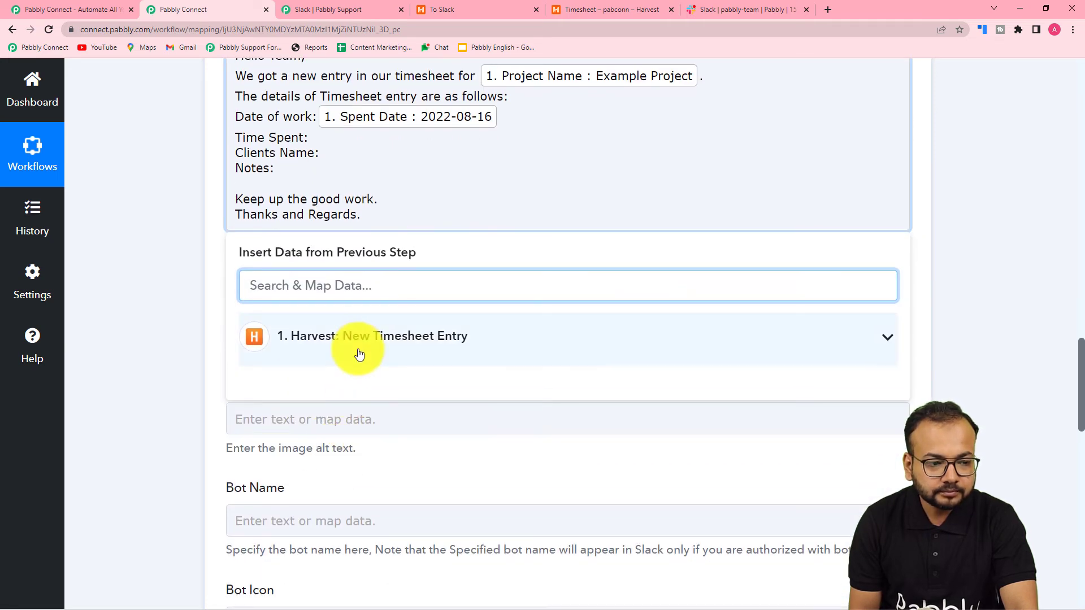
left_click(357, 353)
scroll(332, 475, "down", 1)
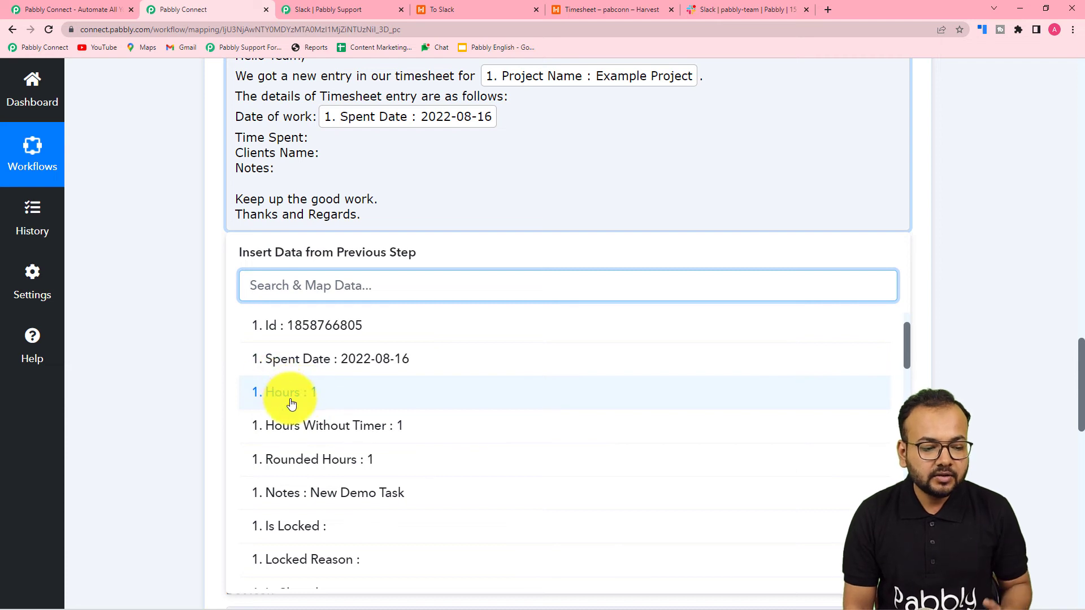
left_click(275, 394)
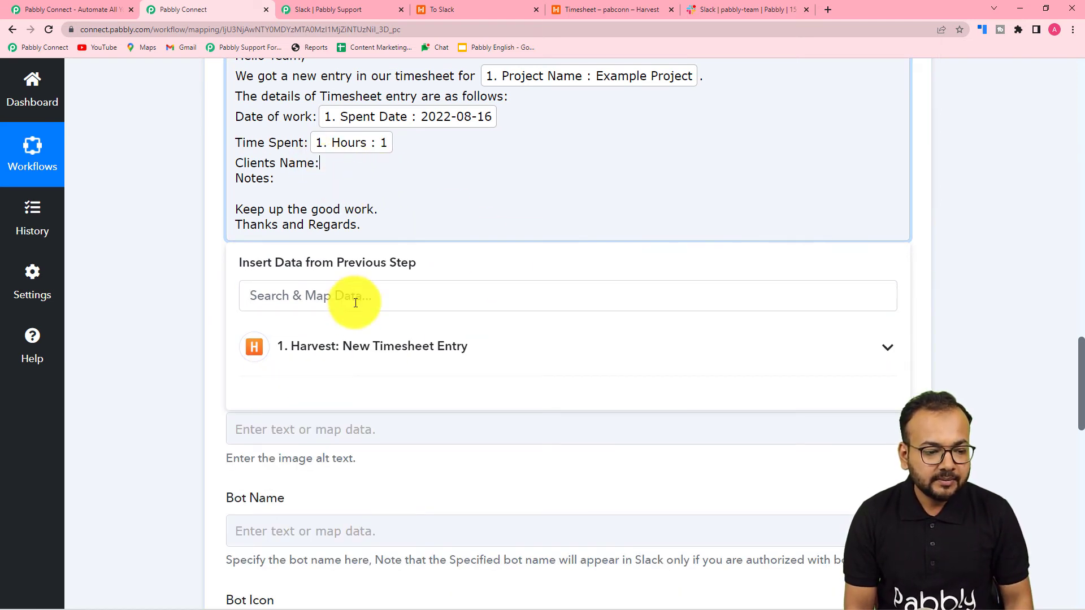
- Map the Harvest Client Name field to the message's "Clients Name:" line
left_click(351, 346)
scroll(356, 486, "down", 4)
scroll(358, 493, "down", 7)
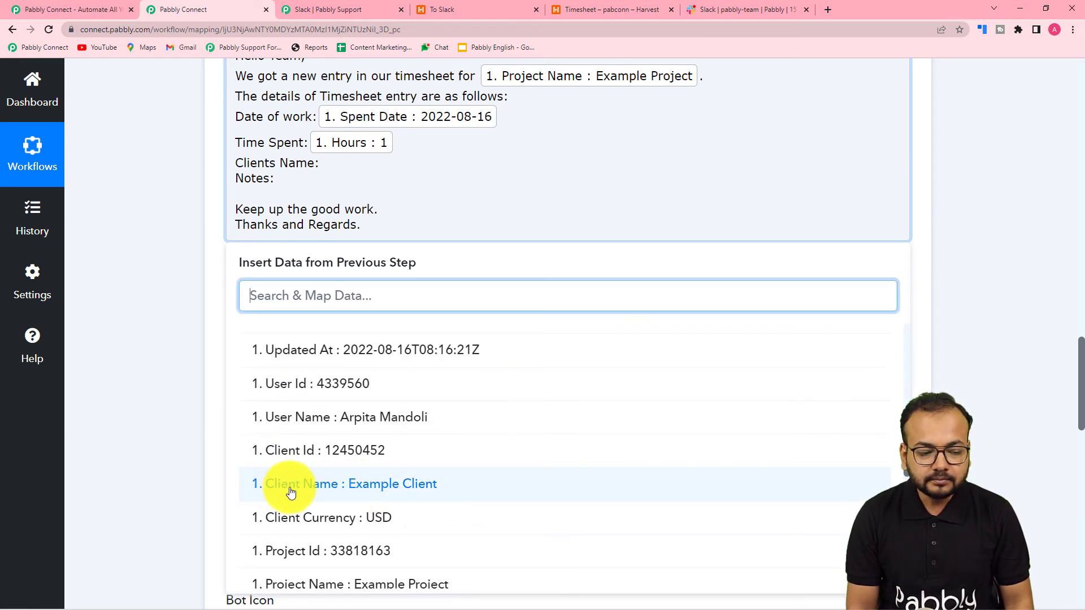
left_click(310, 489)
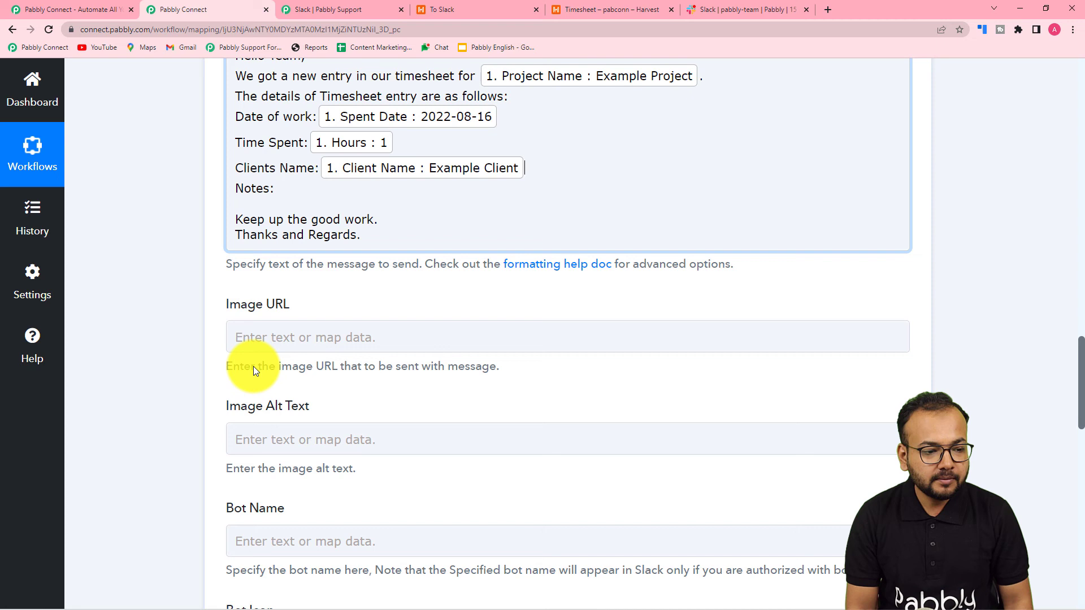
- Map the Harvest Notes field to the message's "Notes:" line and close the data picker
left_click(275, 188)
left_click(333, 358)
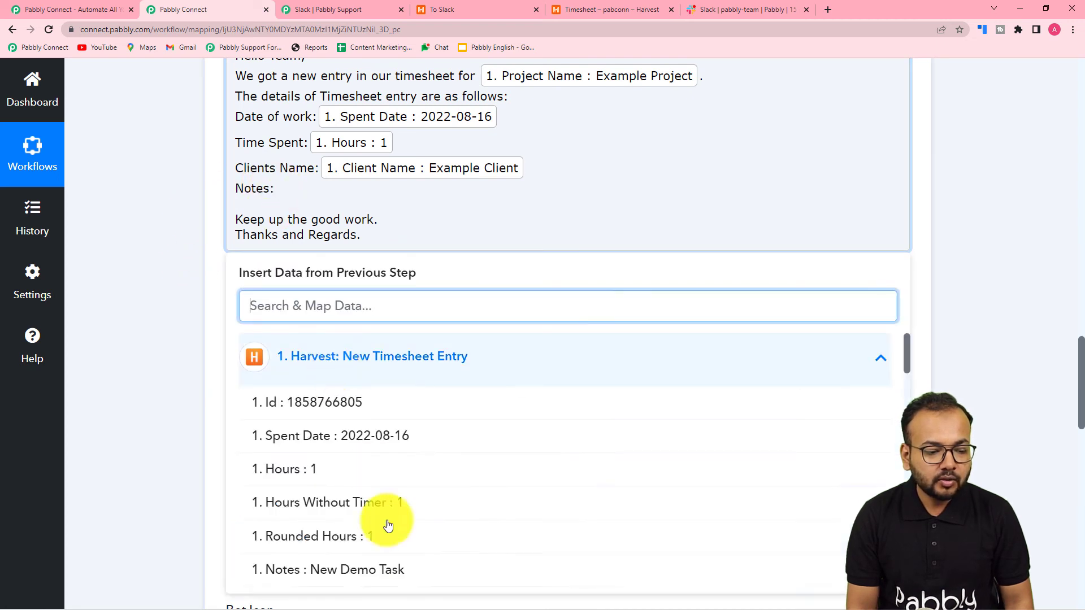
scroll(383, 515, "down", 4)
scroll(354, 466, "up", 2)
left_click(354, 467)
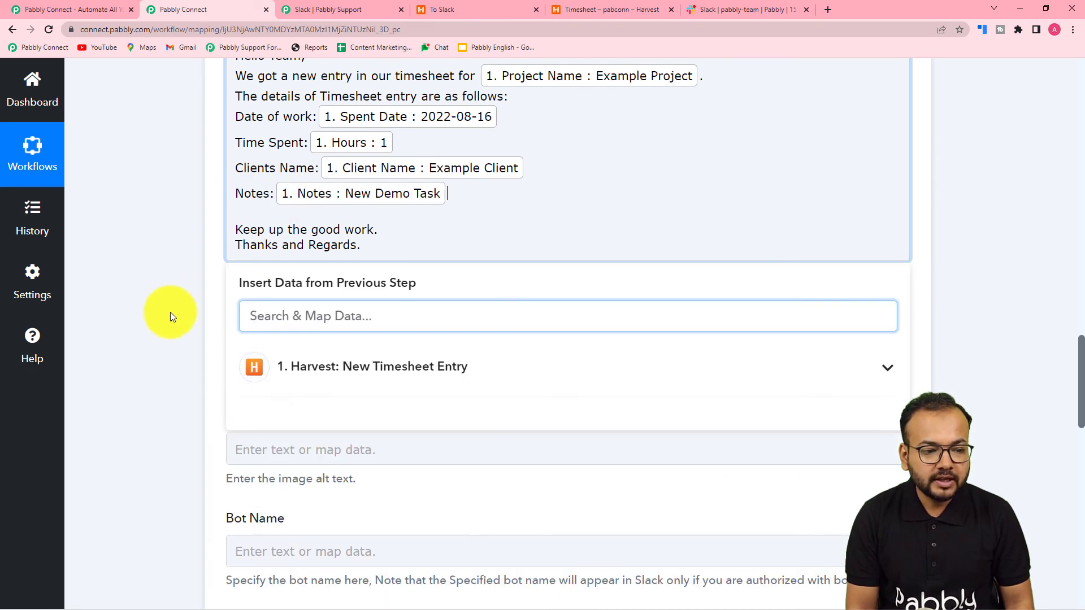
left_click(168, 308)
scroll(168, 305, "up", 2)
left_click(527, 226)
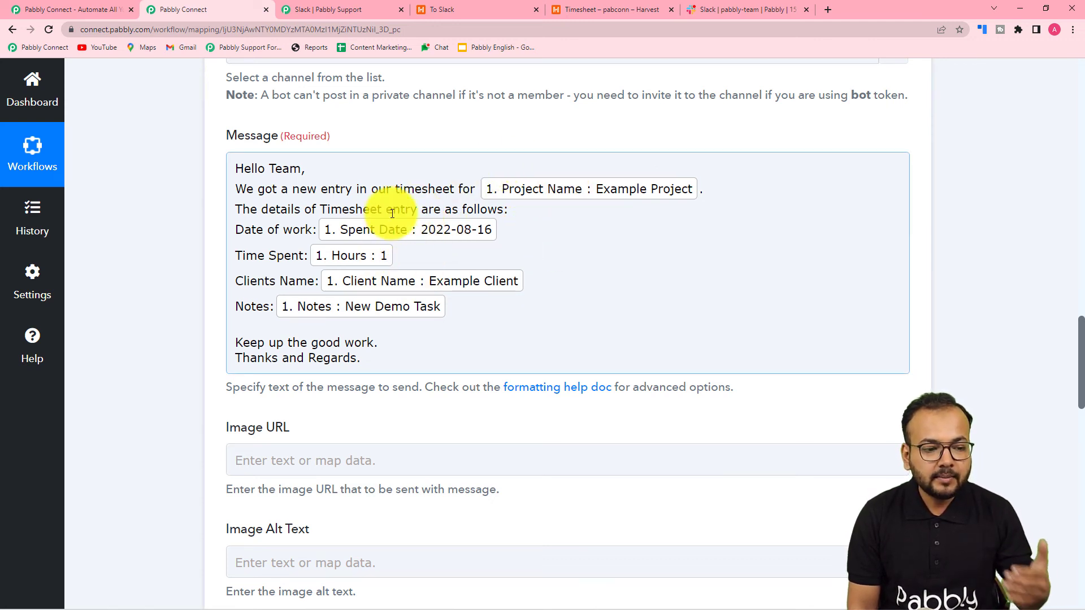
left_click(161, 277)
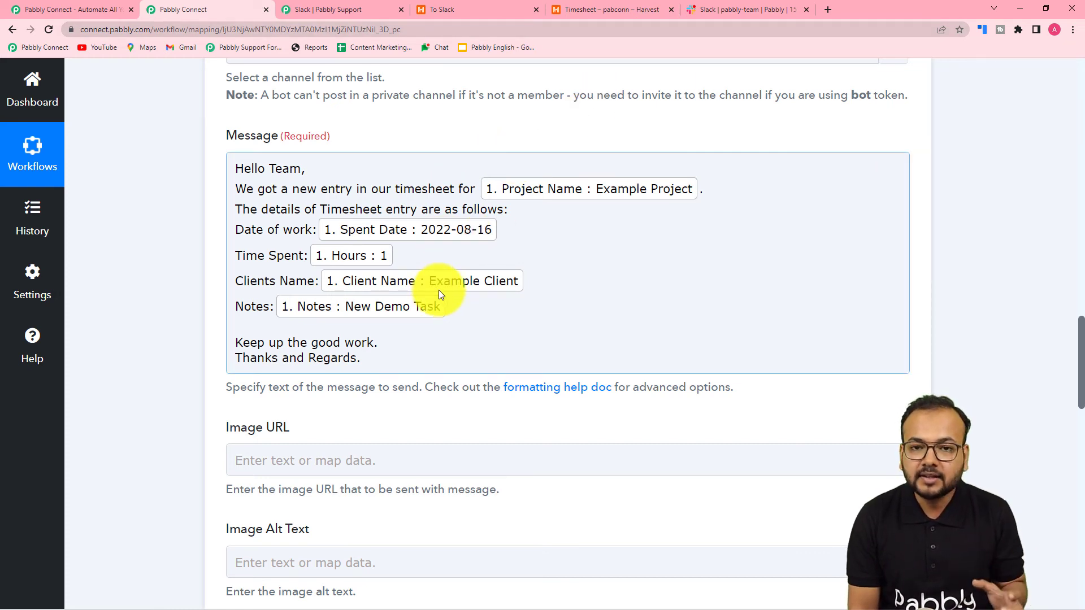
- Check the pabbly-team channel in Slack, return to the workflow, then save the Slack action and send a test request
scroll(165, 272, "down", 3)
scroll(164, 272, "down", 10)
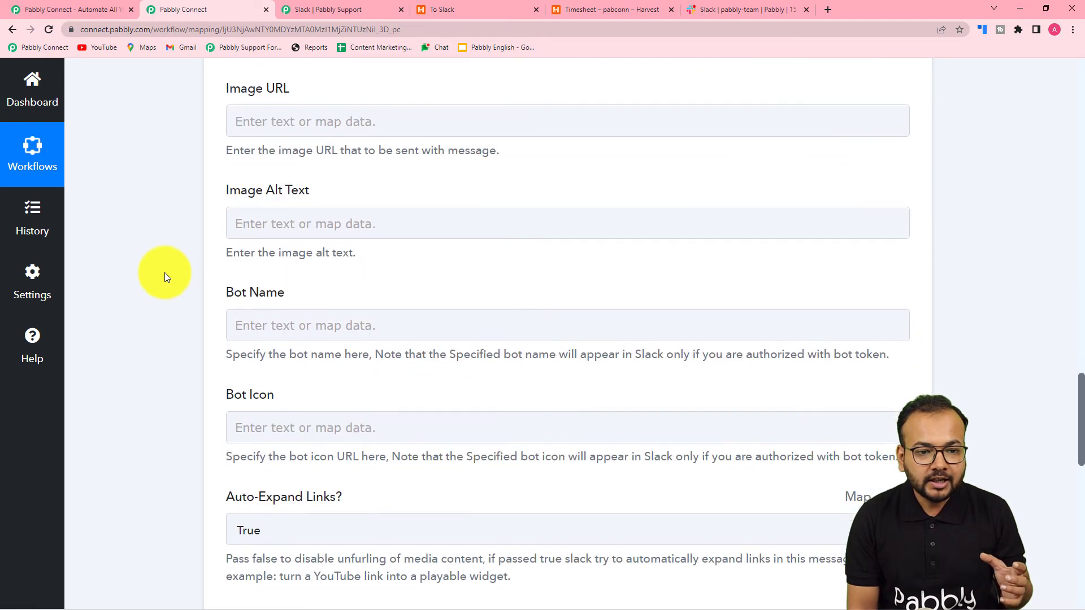
scroll(164, 273, "down", 2)
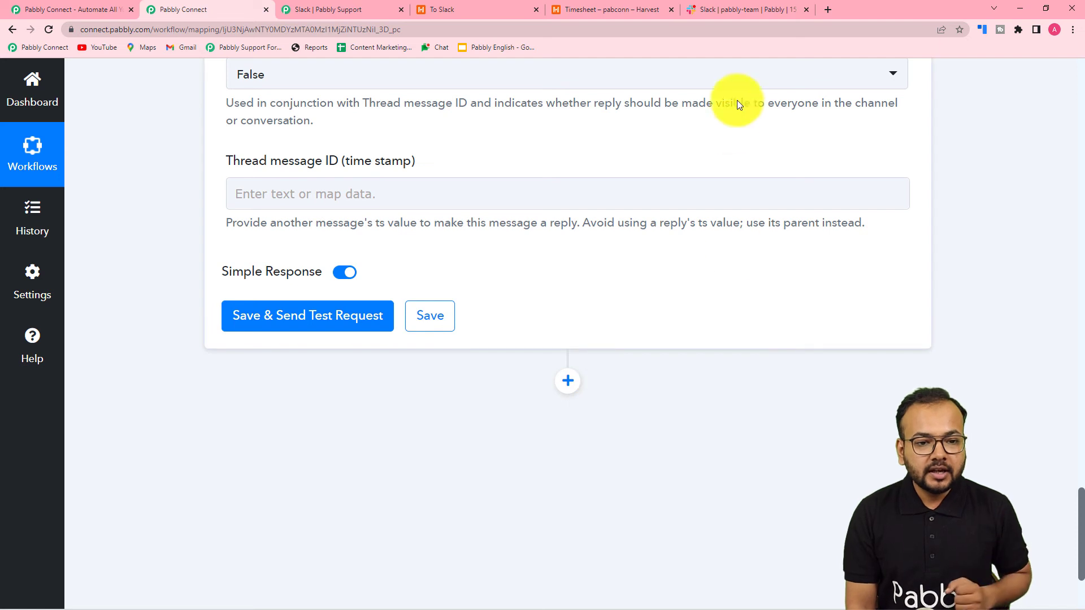
left_click(740, 9)
left_click(489, 334)
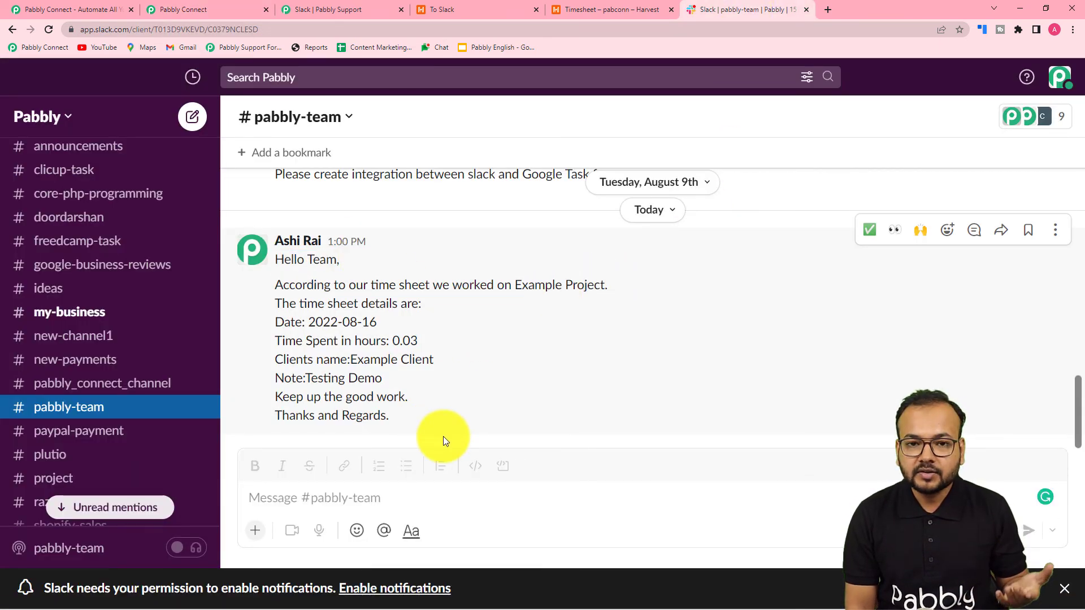
left_click(202, 7)
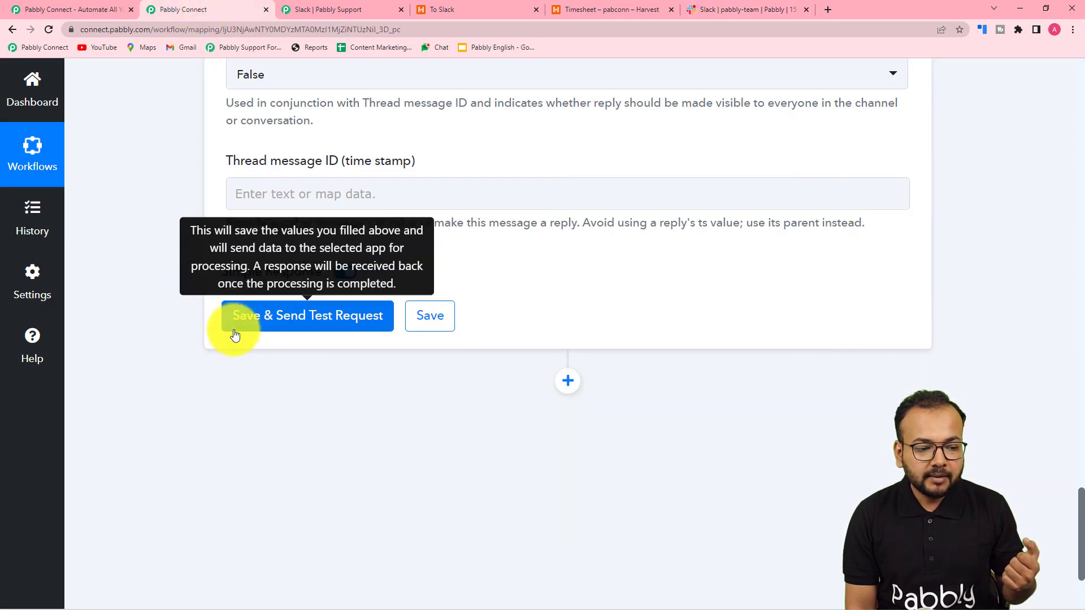
left_click(249, 317)
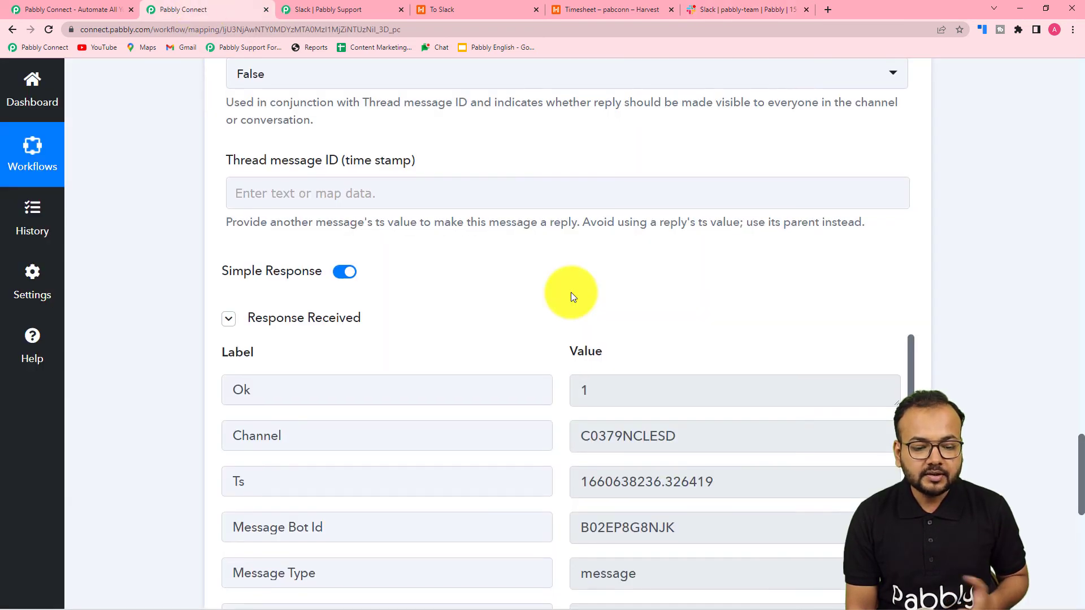
- Examine the test response and compare the message delivered to pabbly-team in Slack with the mapped message in the workflow
scroll(570, 293, "down", 2)
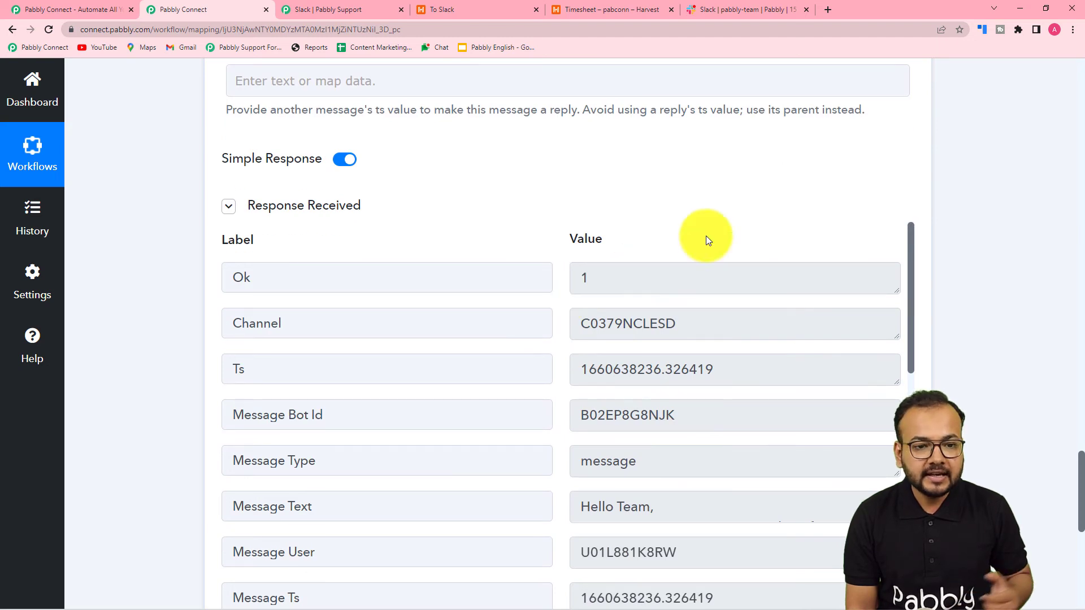
left_click(752, 9)
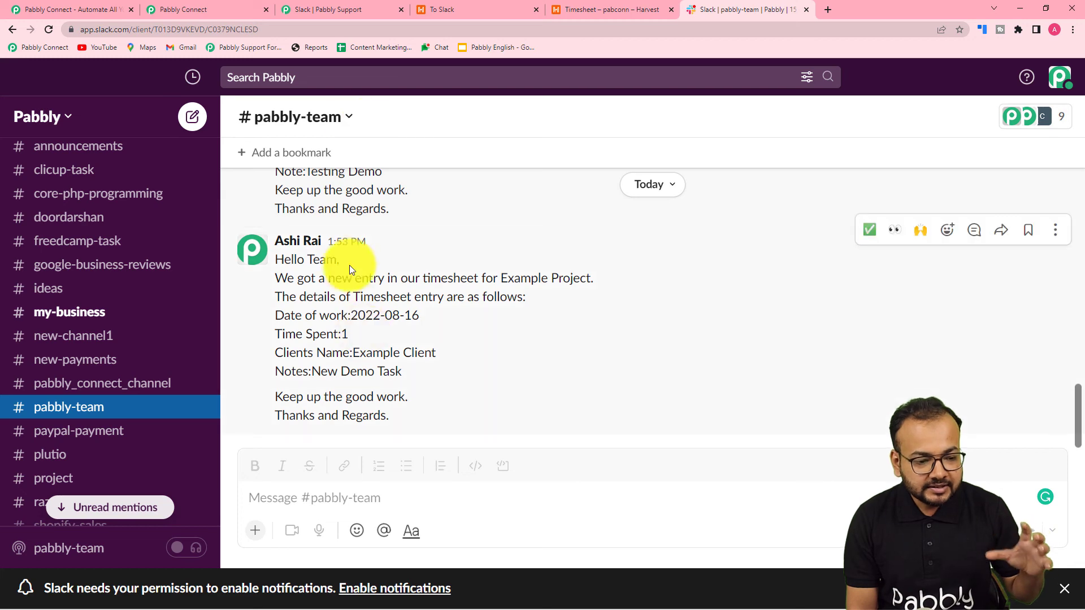
left_click(226, 7)
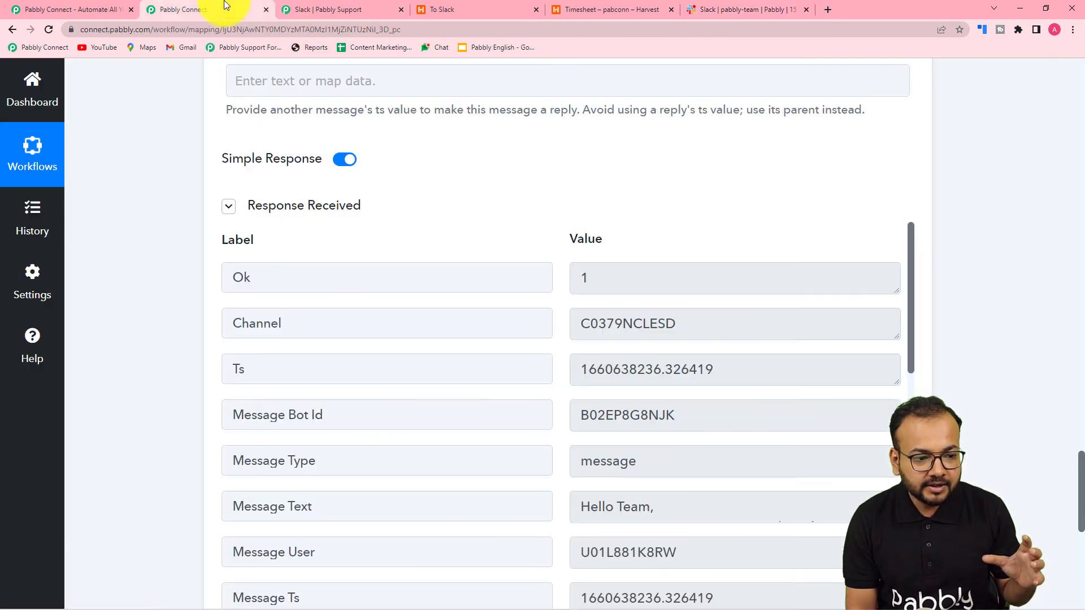
scroll(261, 182, "up", 15)
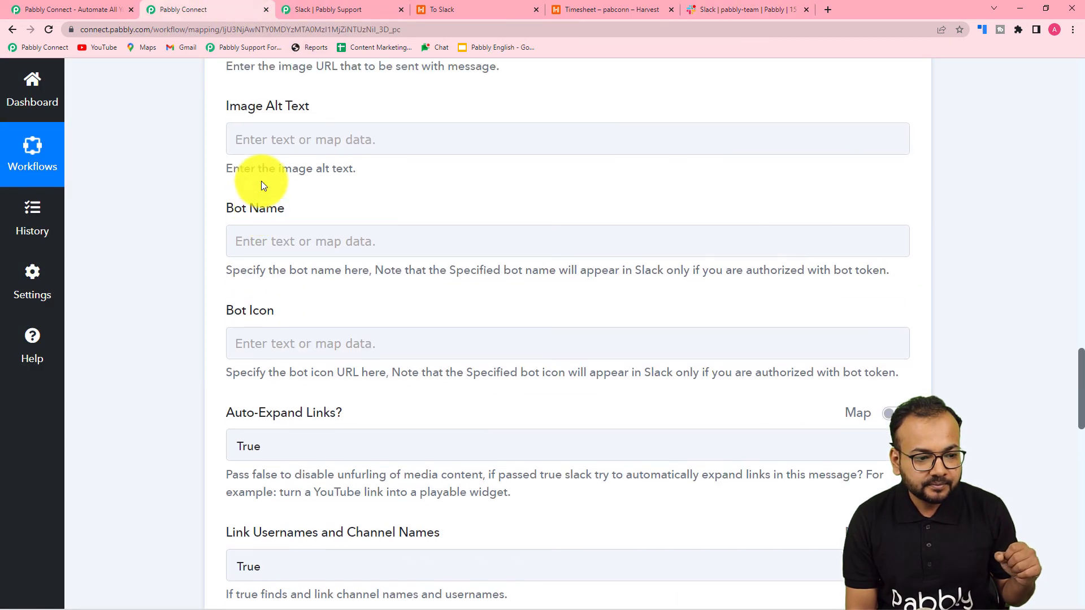
scroll(261, 180, "up", 2)
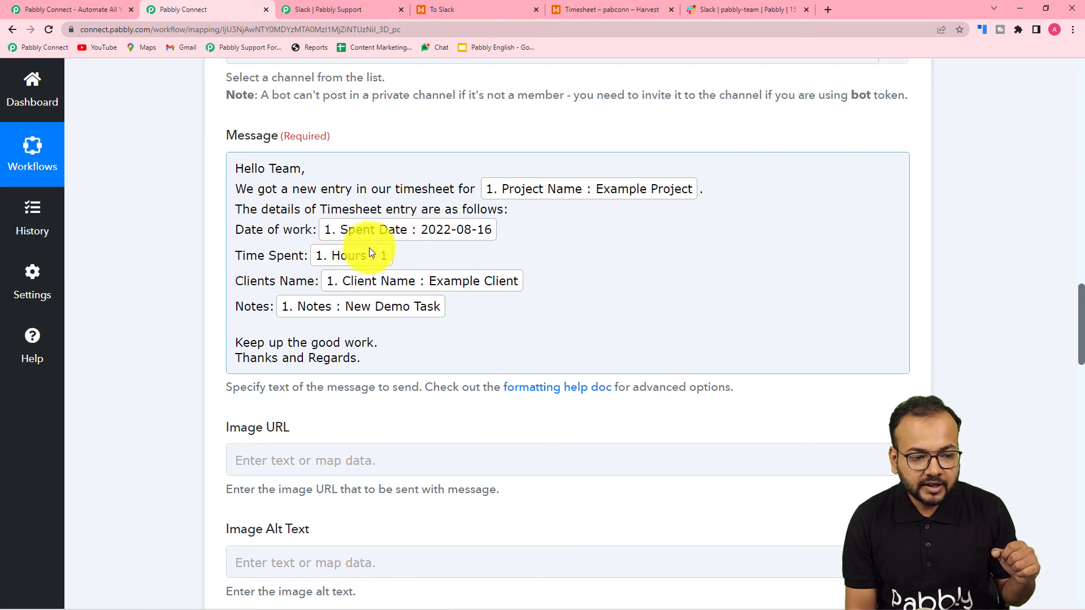
left_click(725, 7)
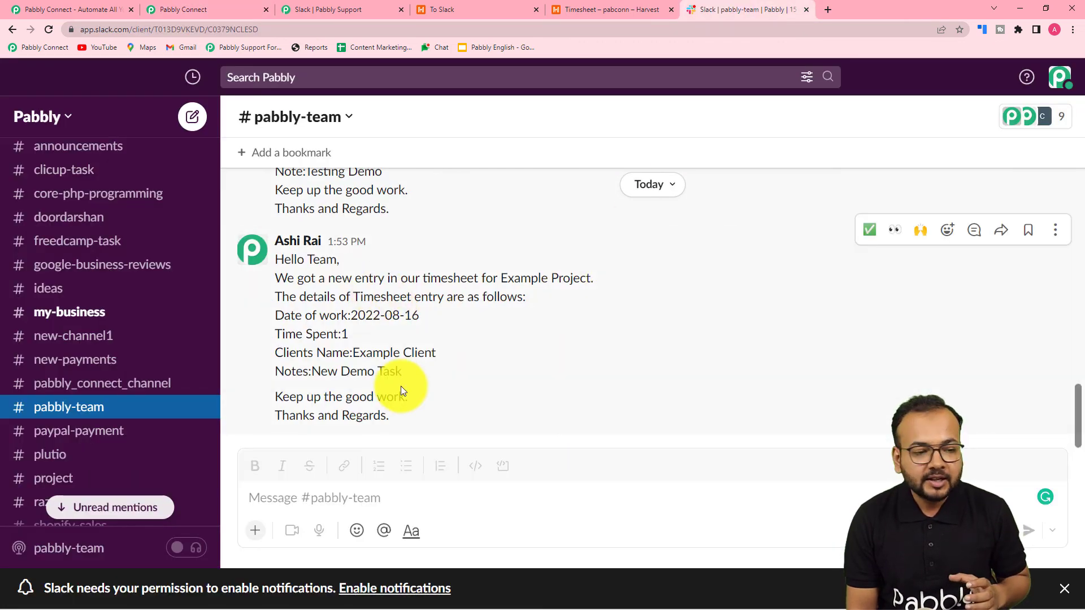
- Return to the Pabbly Connect workflow and save the Slack Send Channel Message action
left_click(237, 9)
scroll(187, 249, "up", 4)
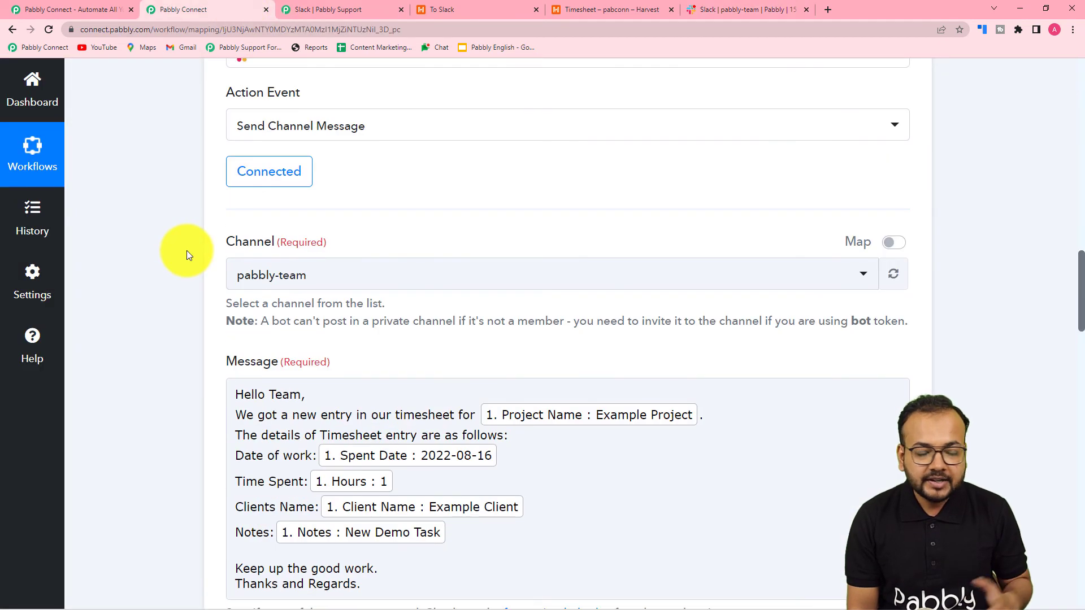
scroll(186, 250, "down", 15)
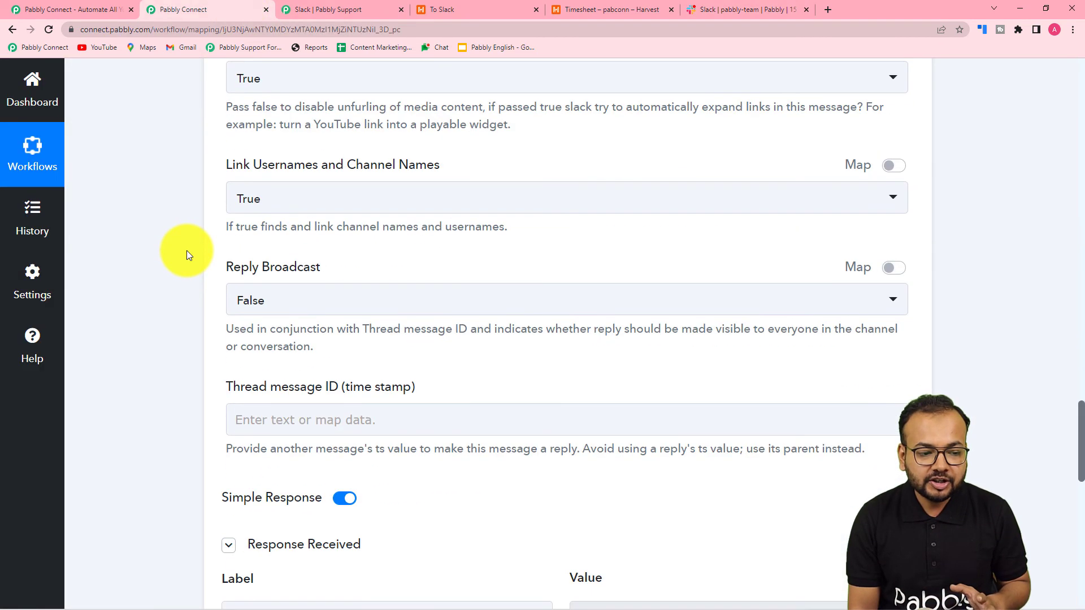
scroll(187, 249, "down", 5)
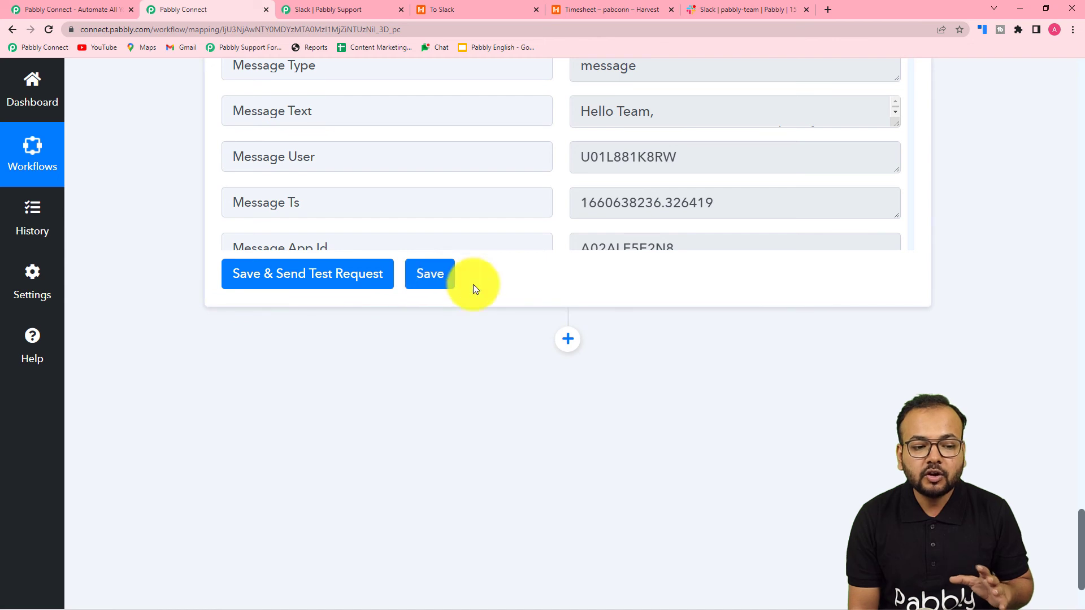
left_click(447, 277)
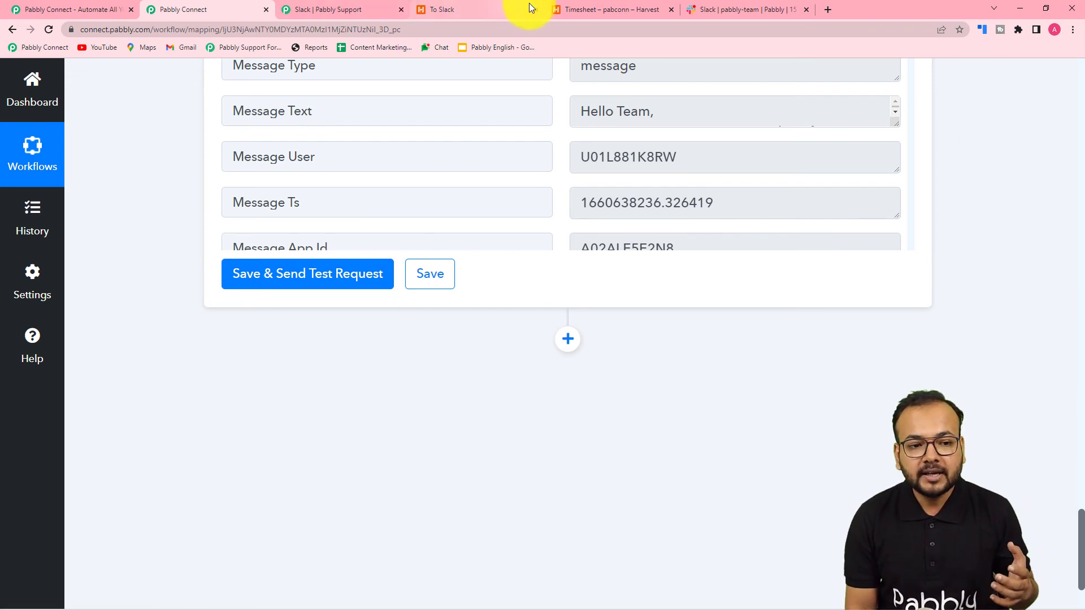
- Revisit the Harvest timesheet and the pabbly-team channel in Slack, and return to the Pabbly Connect workflow
left_click(575, 11)
left_click(703, 12)
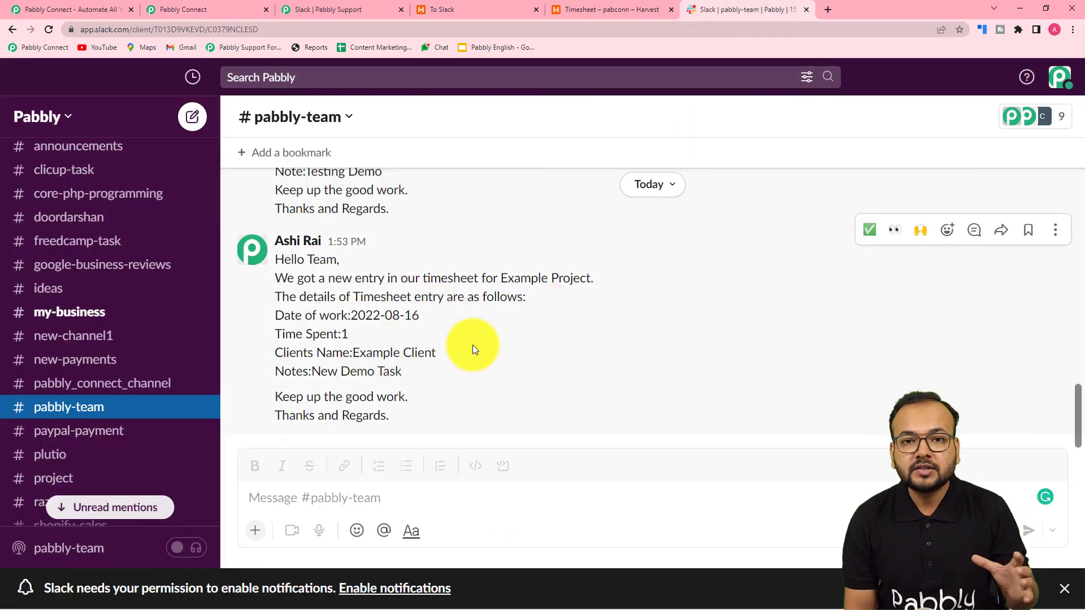
left_click(226, 10)
- Collapse the Slack Send Channel Message action in the workflow
scroll(392, 331, "up", 3)
scroll(392, 330, "up", 15)
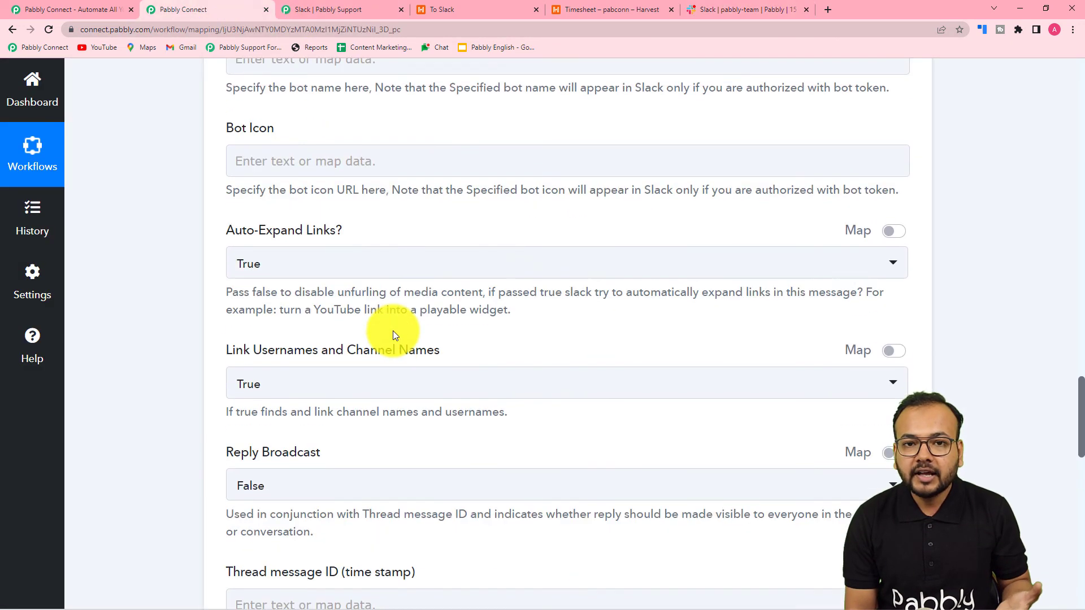
scroll(595, 275, "up", 15)
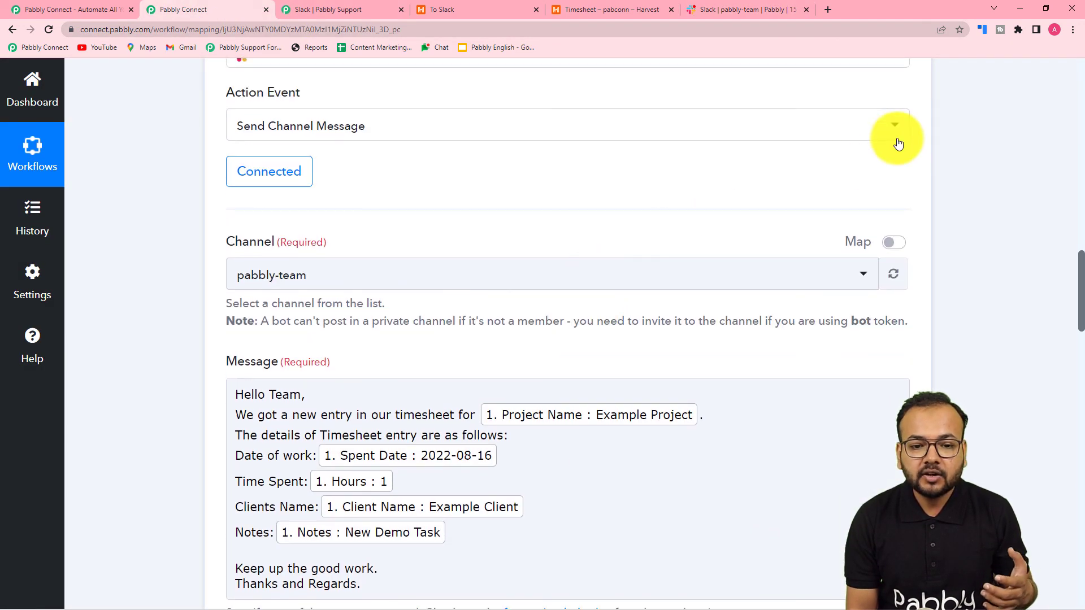
left_click(908, 290)
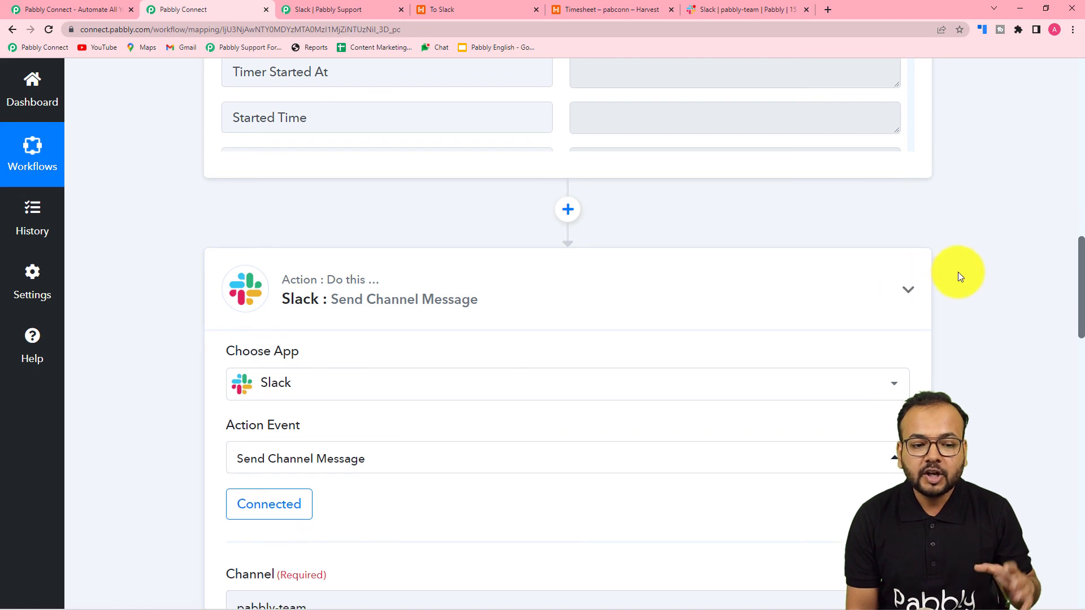